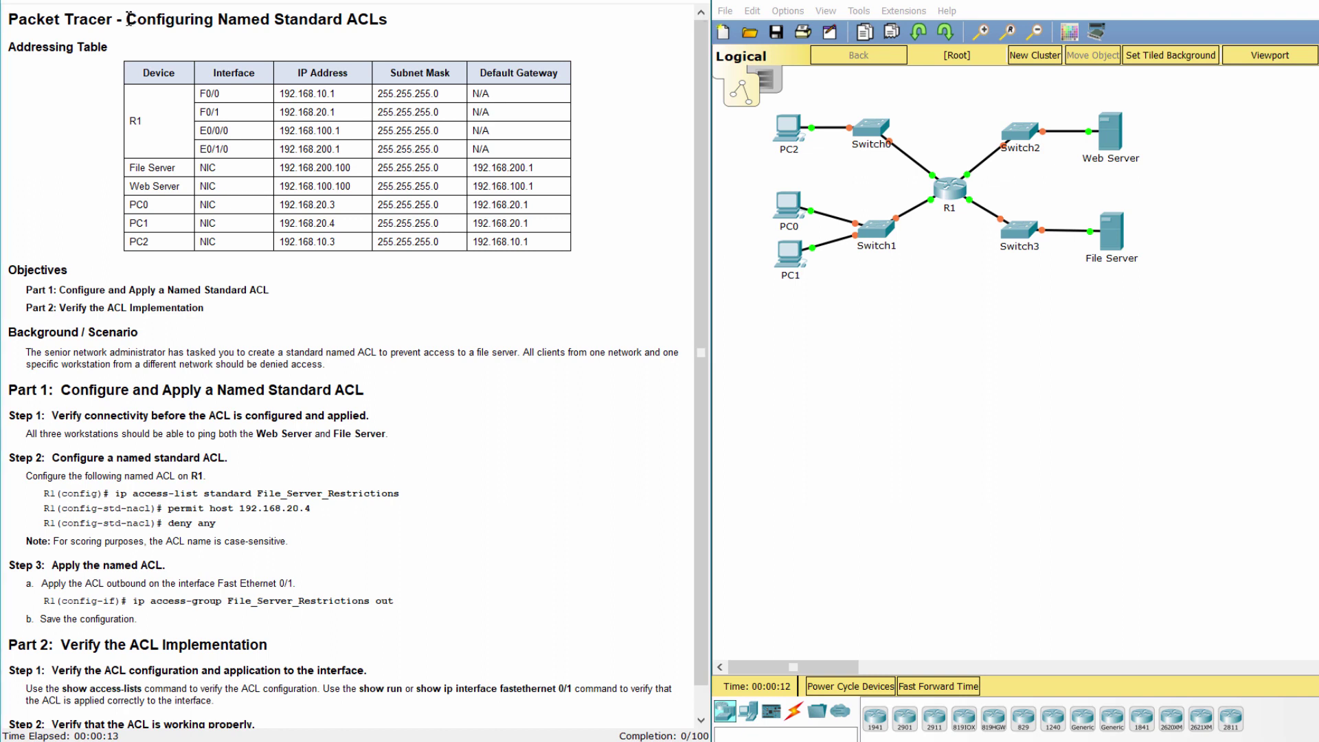
Read the lab's addressing table, background scenario and the Part 1 instructions on verifying connectivity to the Web Server and File Server
{"action": "left_click", "coordinate": [405, 27]}
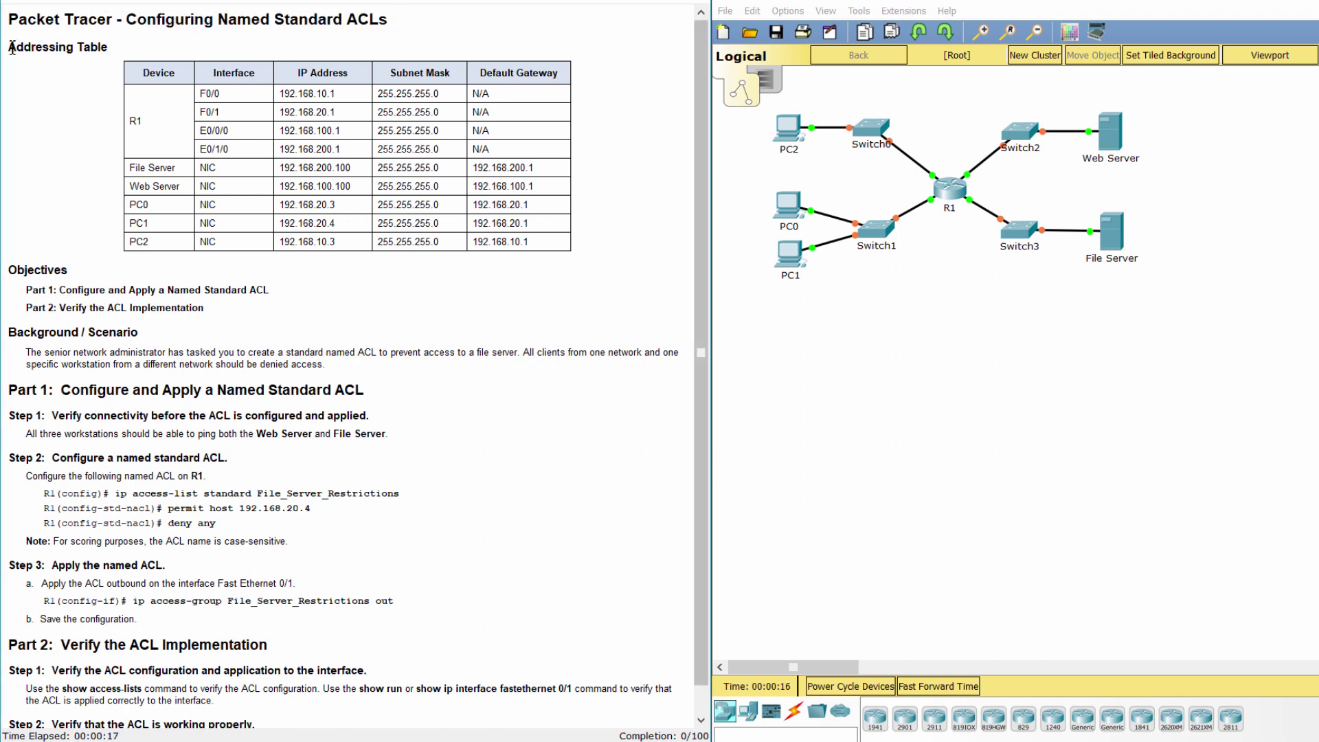
{"action": "left_click_drag", "start_coordinate": [9, 47], "coordinate": [113, 50]}
{"action": "left_click", "coordinate": [129, 55]}
{"action": "left_click_drag", "start_coordinate": [27, 352], "coordinate": [509, 371]}
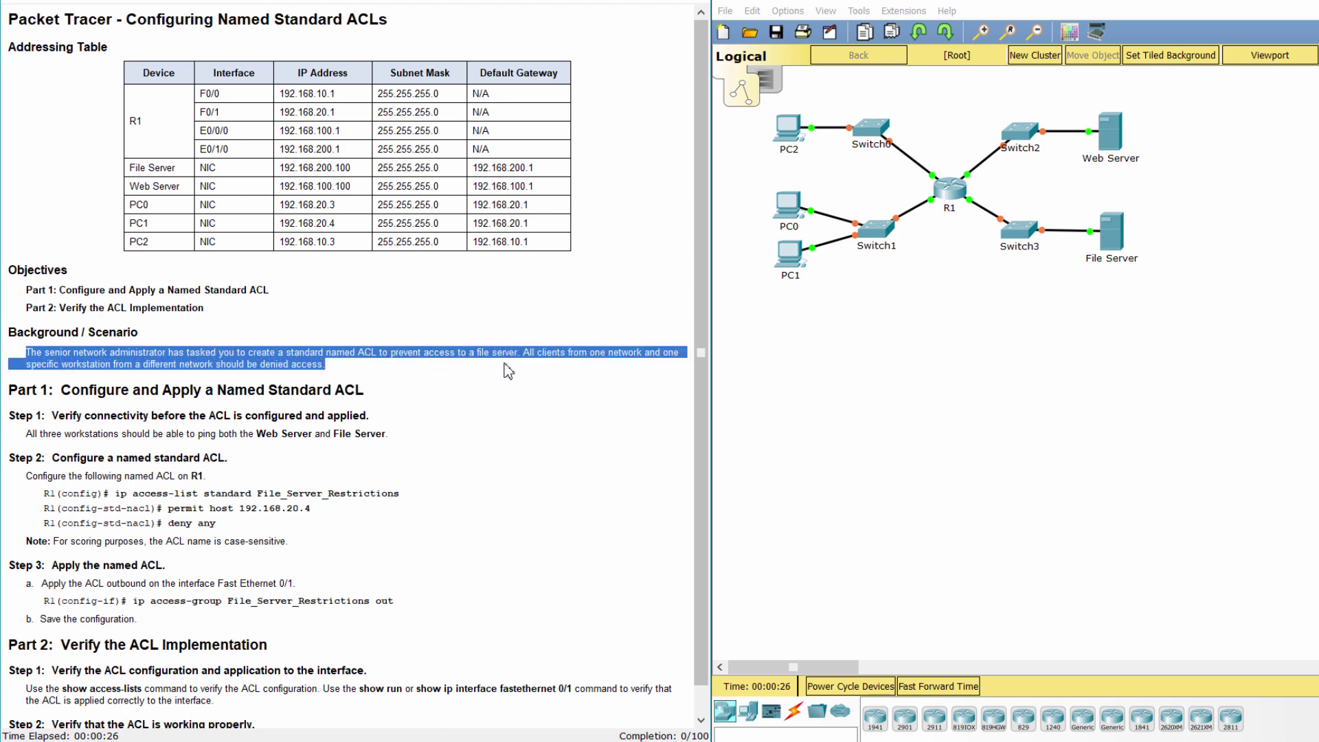
{"action": "left_click", "coordinate": [405, 371]}
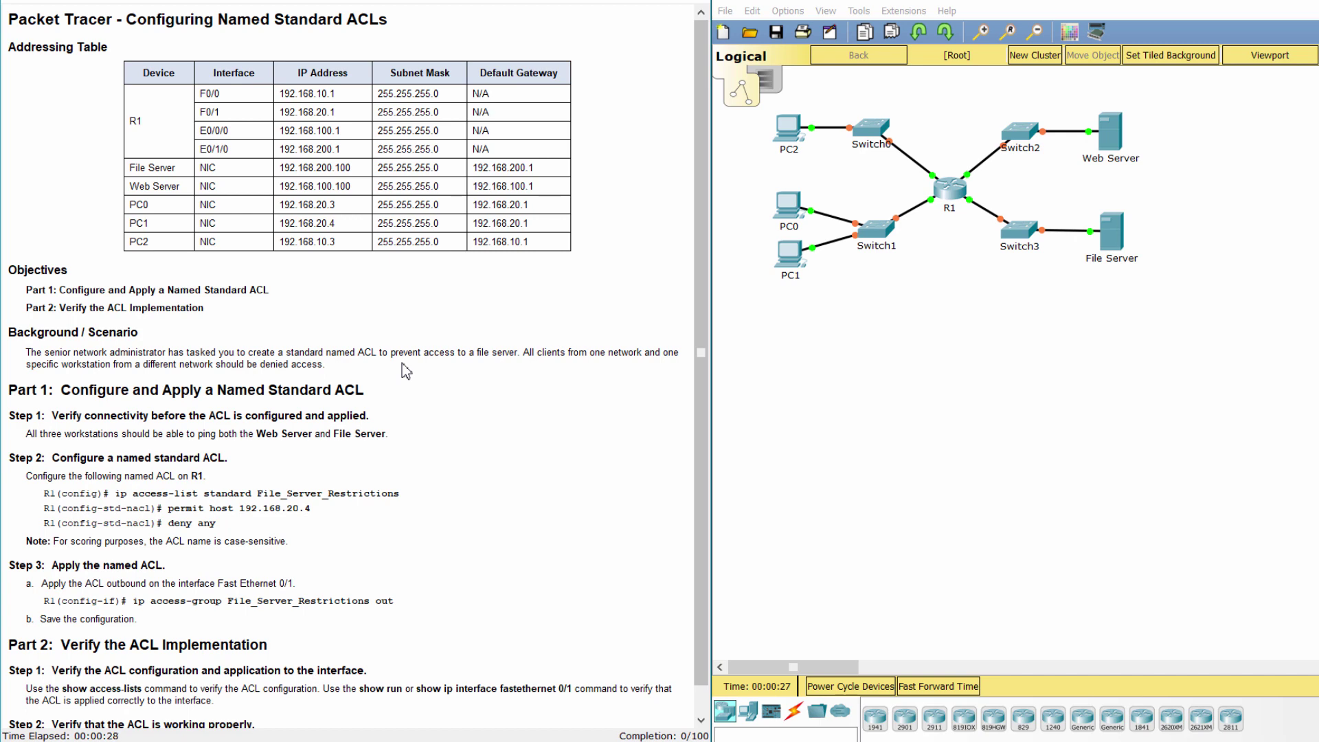
{"action": "scroll", "coordinate": [407, 371], "scroll_direction": "down", "scroll_amount": 1}
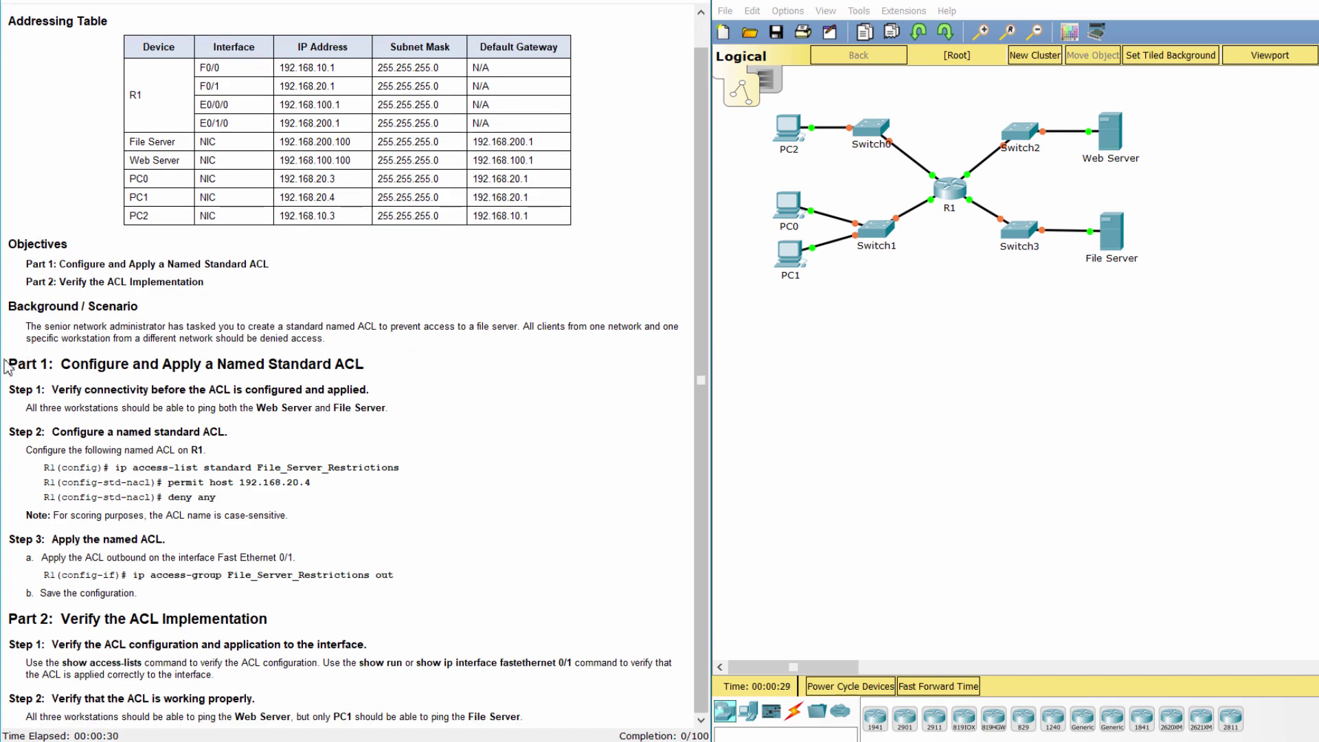
{"action": "left_click_drag", "start_coordinate": [8, 364], "coordinate": [371, 366]}
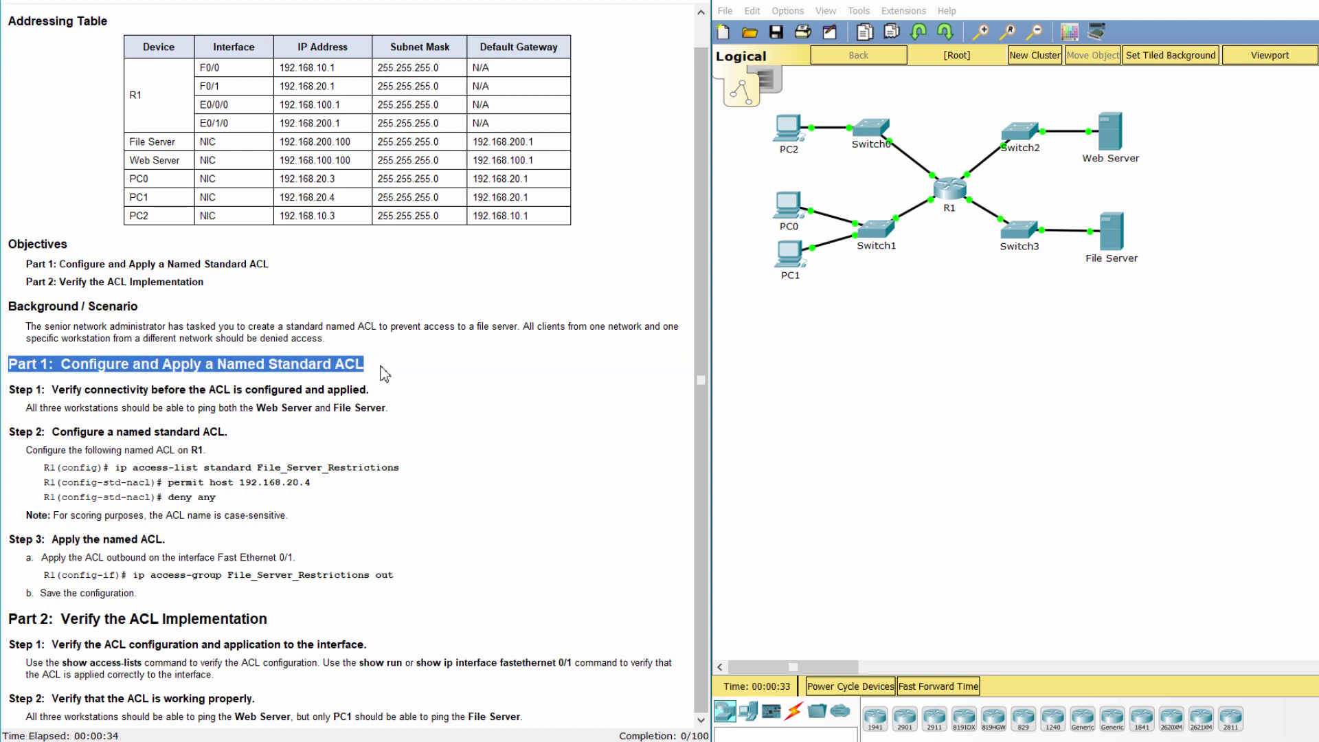
{"action": "left_click", "coordinate": [386, 378]}
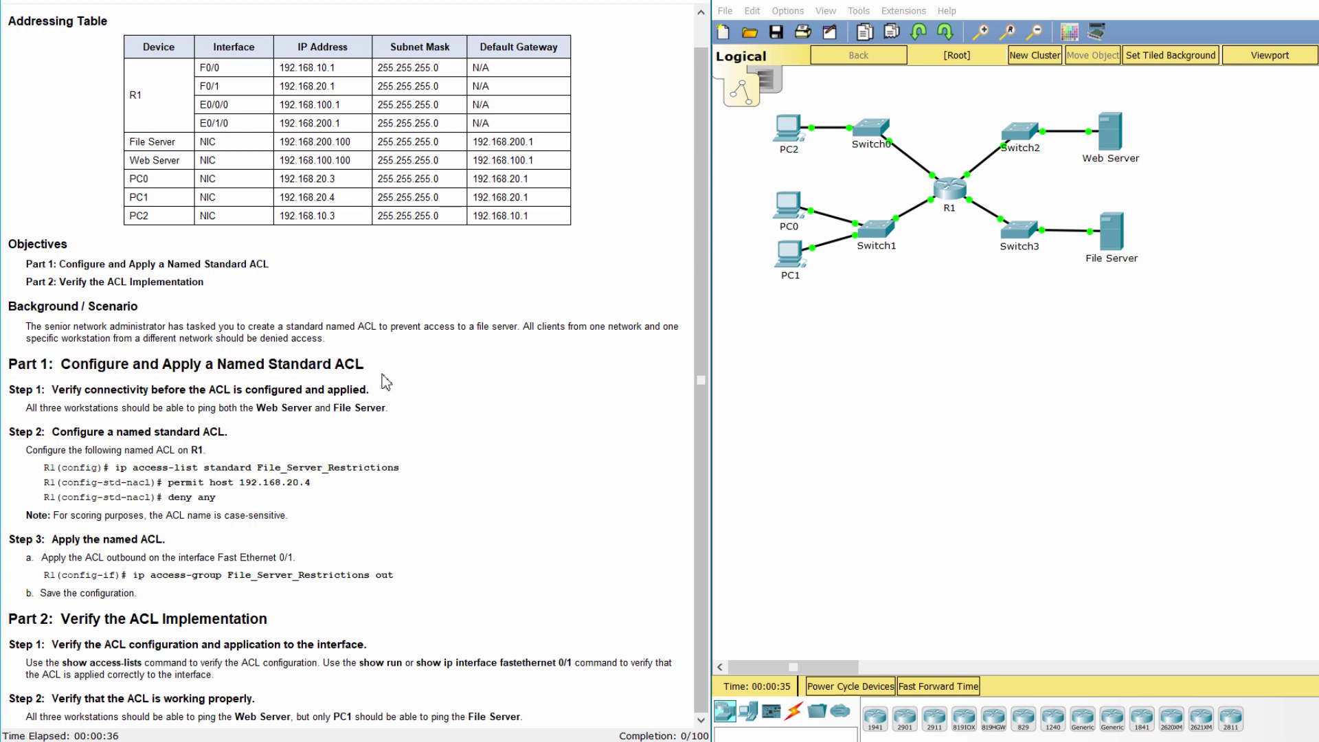
{"action": "left_click_drag", "start_coordinate": [8, 390], "coordinate": [382, 394]}
{"action": "left_click", "coordinate": [384, 397]}
{"action": "left_click_drag", "start_coordinate": [30, 411], "coordinate": [417, 409]}
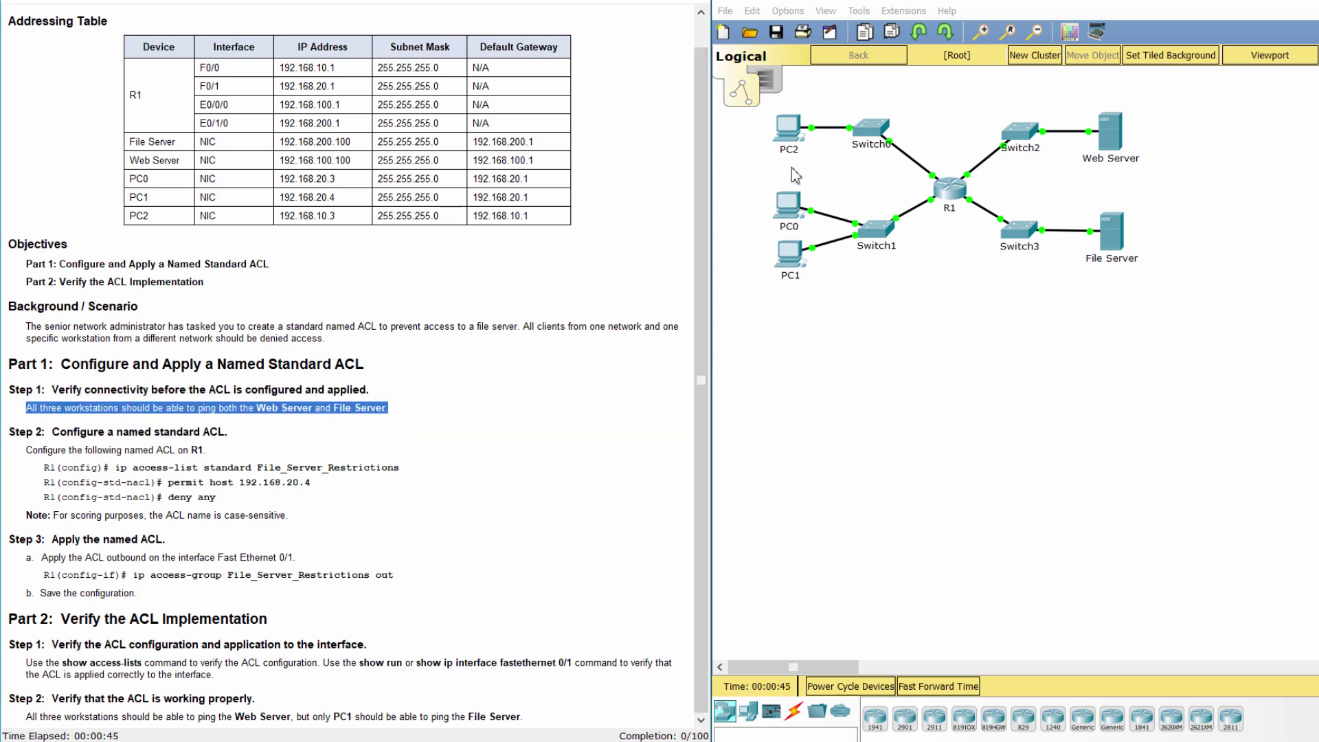
Open PC0's Command Prompt and ping the Web Server at 192.168.100.100
{"action": "left_click", "coordinate": [790, 205]}
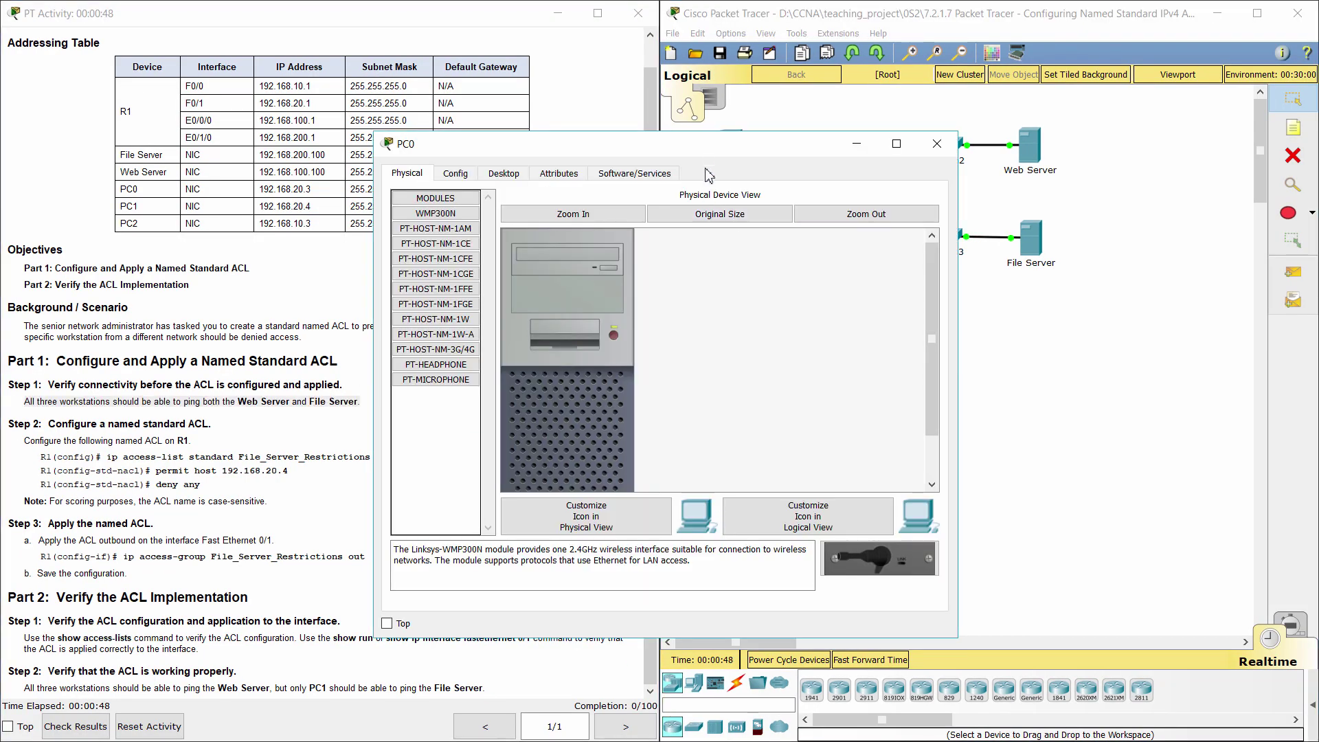
{"action": "left_click_drag", "start_coordinate": [755, 145], "coordinate": [1047, 96]}
{"action": "left_click", "coordinate": [790, 125]}
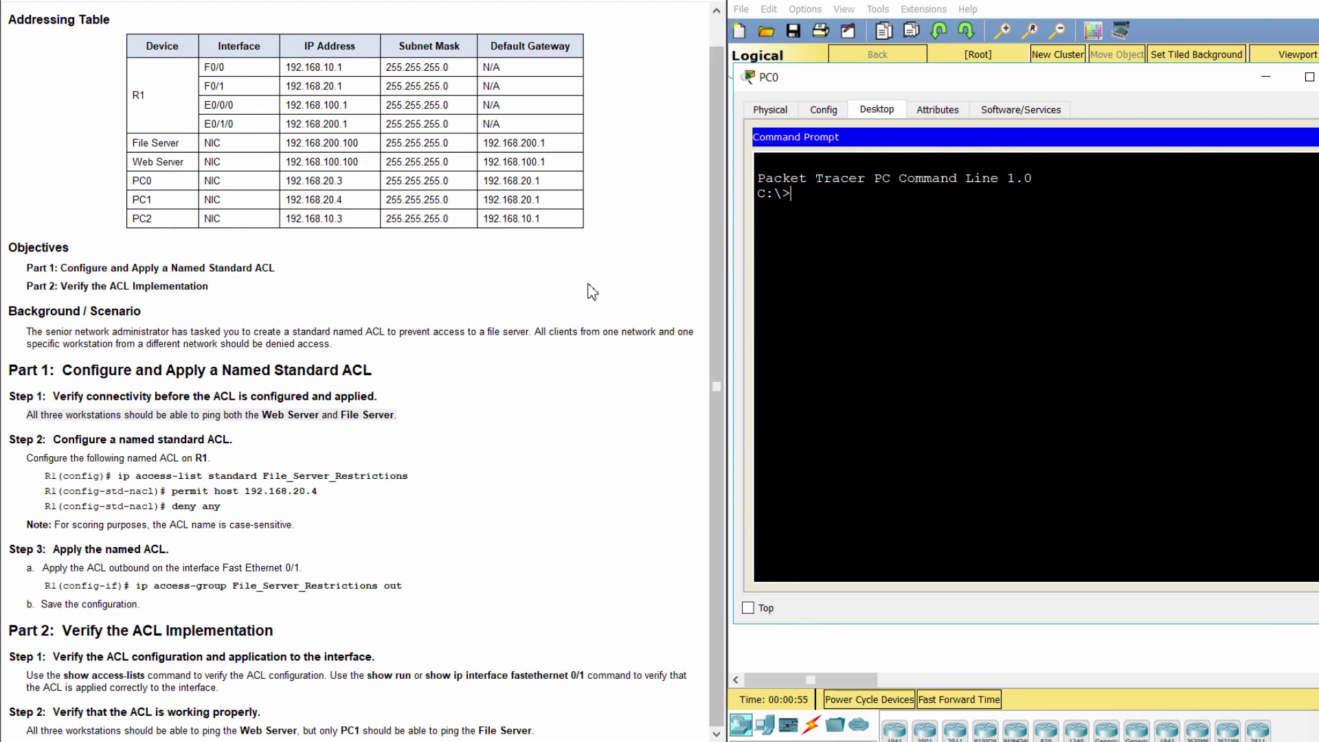
{"action": "left_click", "coordinate": [134, 164]}
{"action": "left_click_drag", "start_coordinate": [134, 165], "coordinate": [362, 164]}
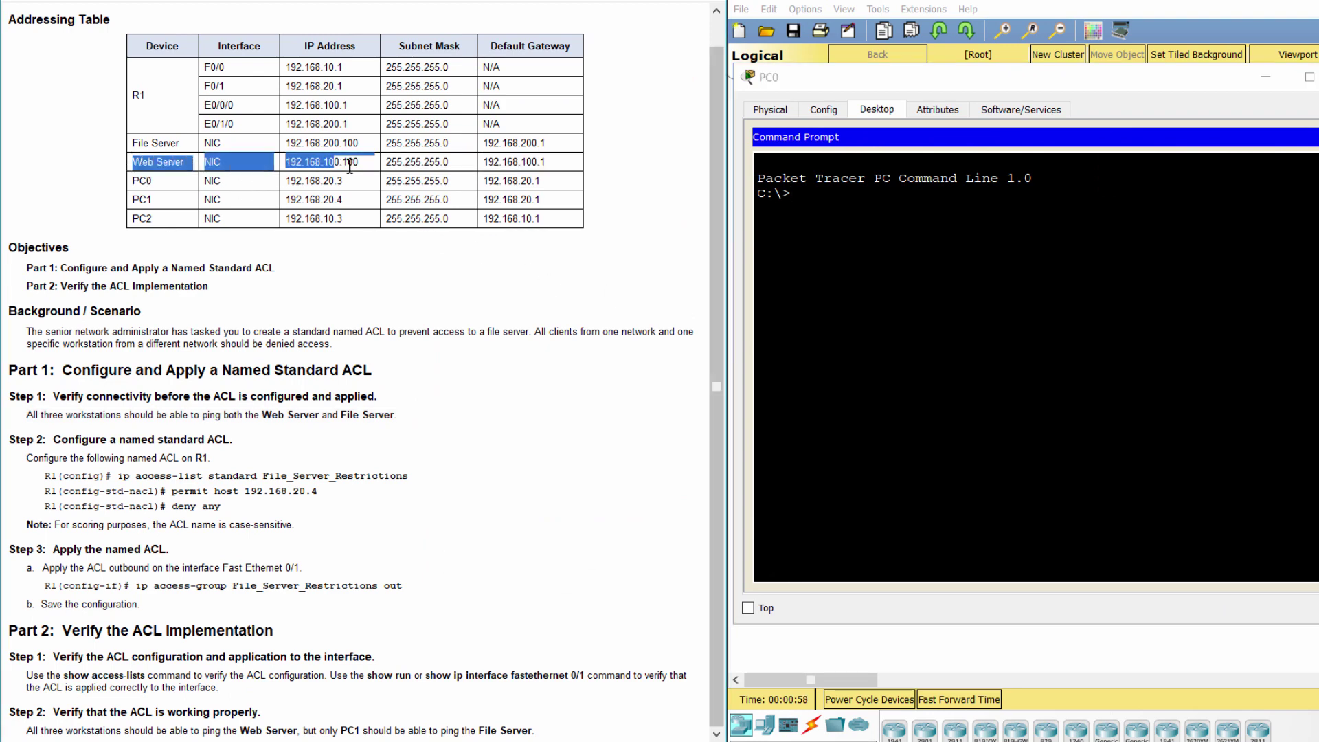
{"action": "left_click", "coordinate": [751, 281]}
{"action": "type", "text": "ping"}
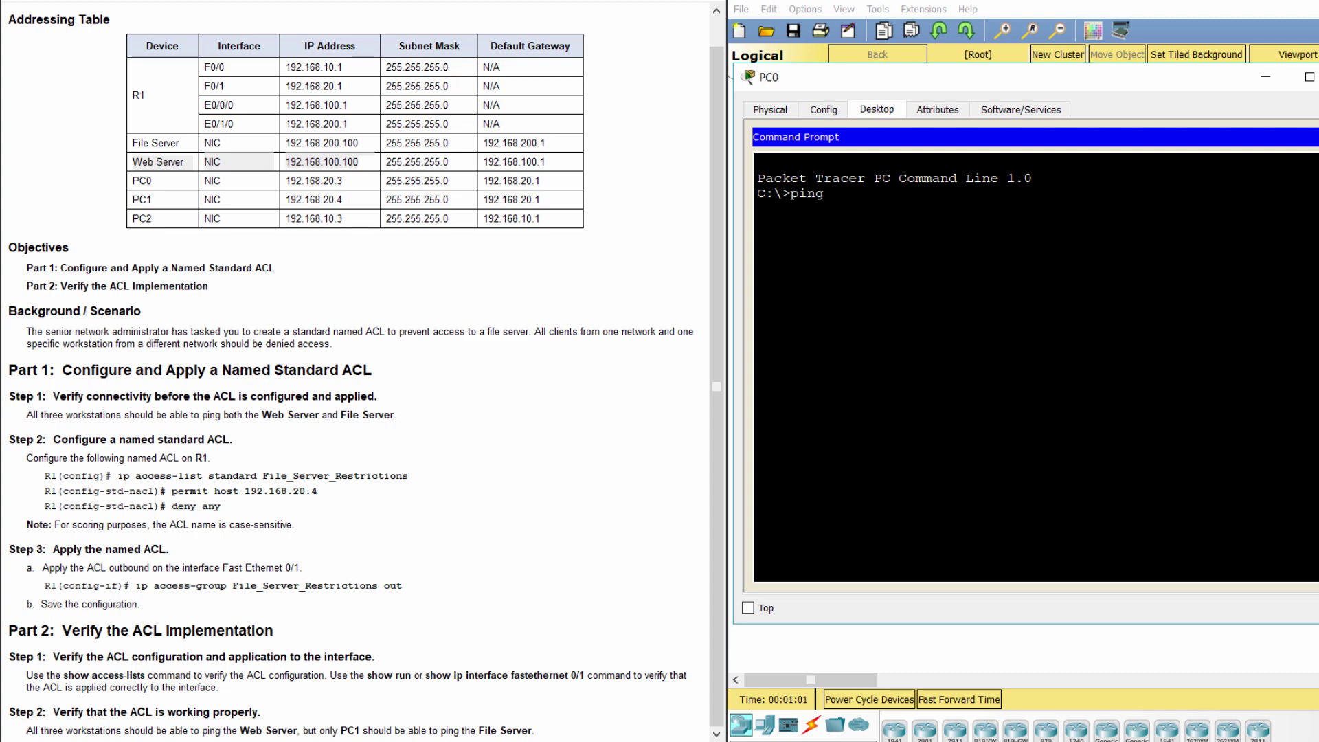
{"action": "type", "text": " 192.168.100.100"}
{"action": "key", "text": "Return"}
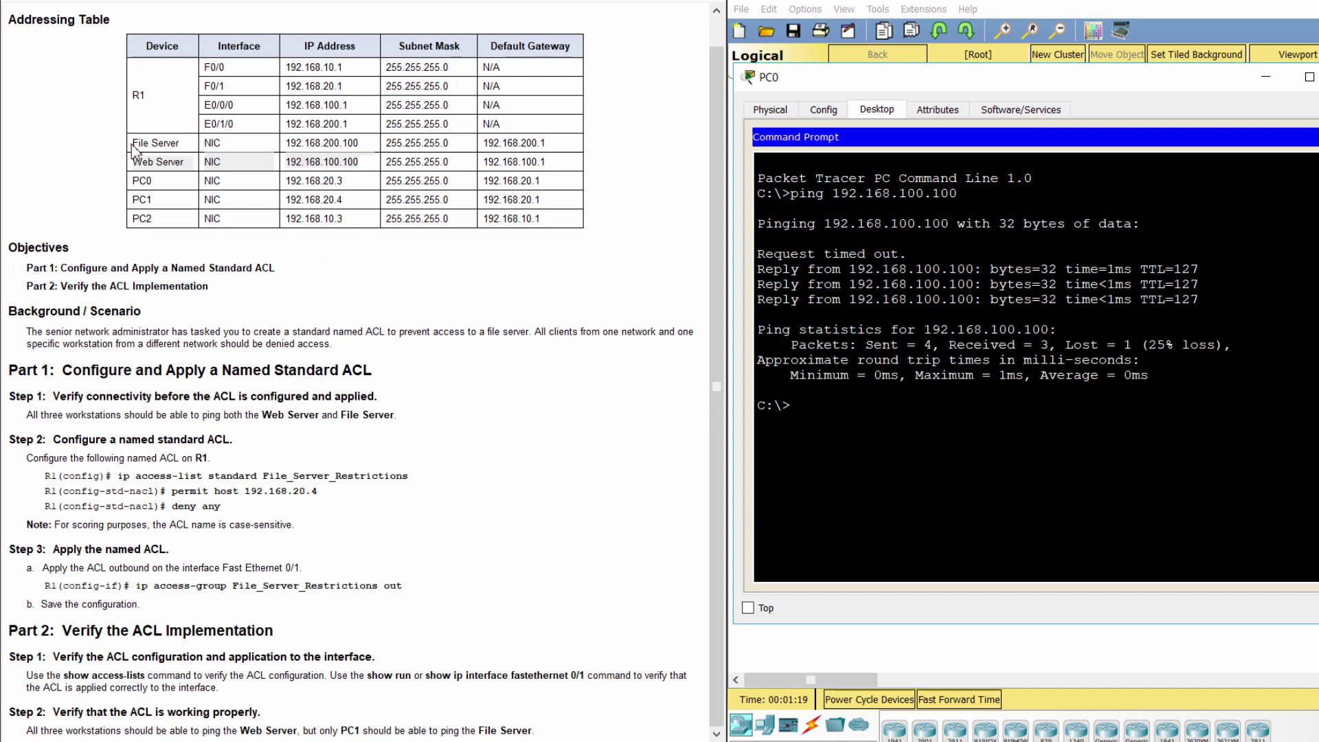
Ping the File Server at 192.168.200.100 from PC0, then minimize the PC0 window
{"action": "left_click_drag", "start_coordinate": [132, 143], "coordinate": [364, 144]}
{"action": "key", "text": "alt+Tab"}
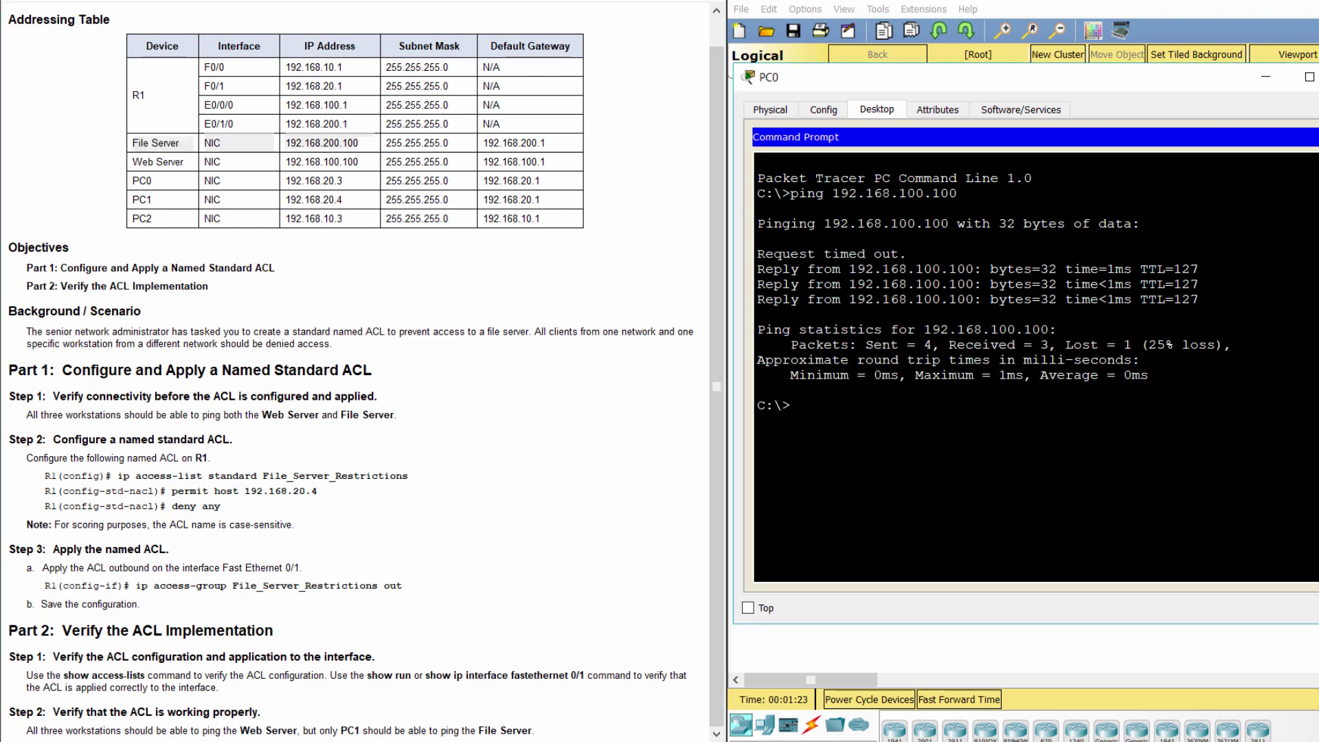
{"action": "type", "text": "ping 192.168.200.100"}
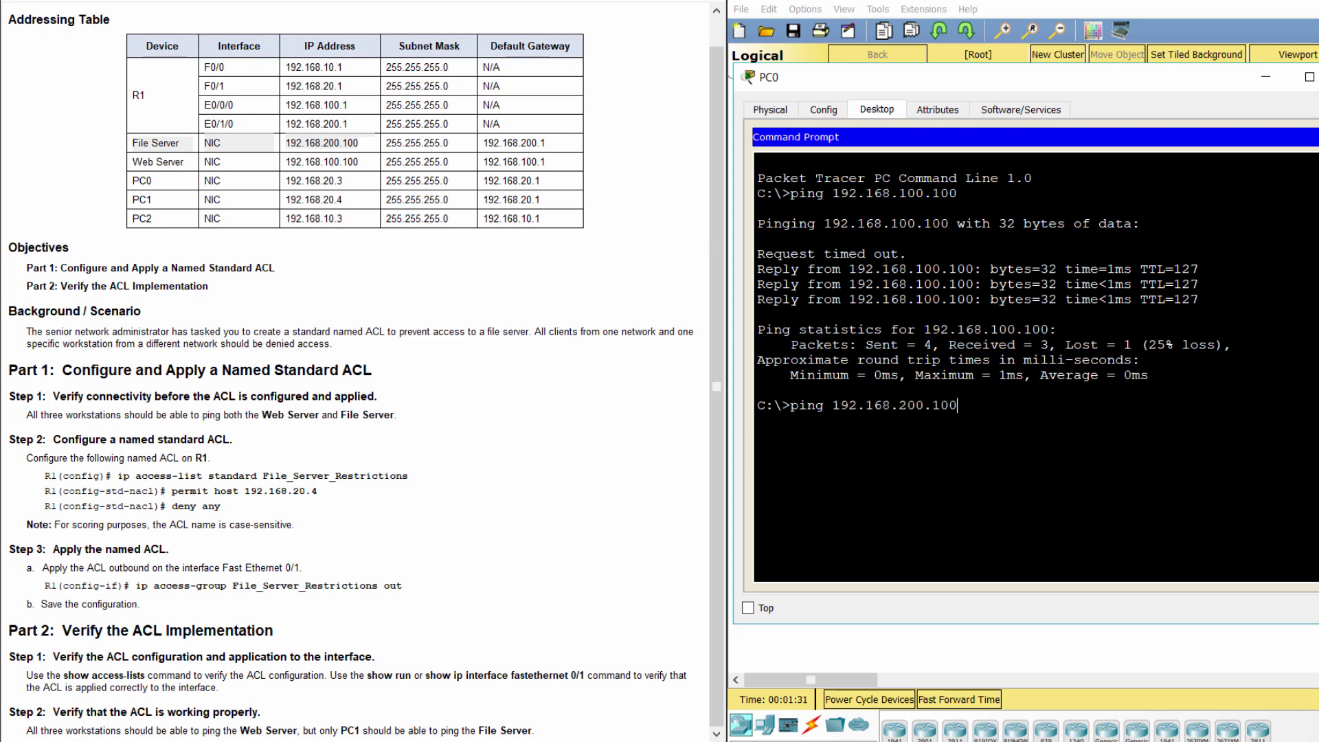
{"action": "key", "text": "Return"}
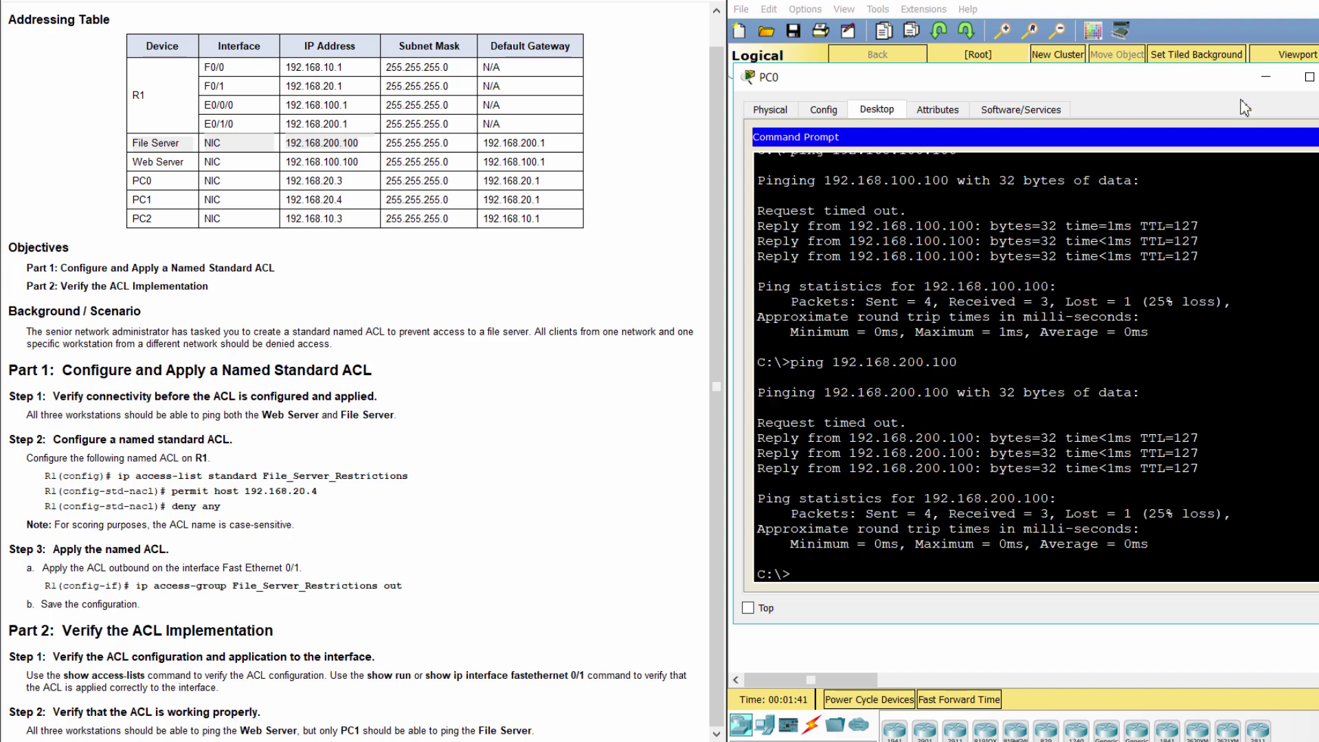
{"action": "left_click", "coordinate": [1266, 76]}
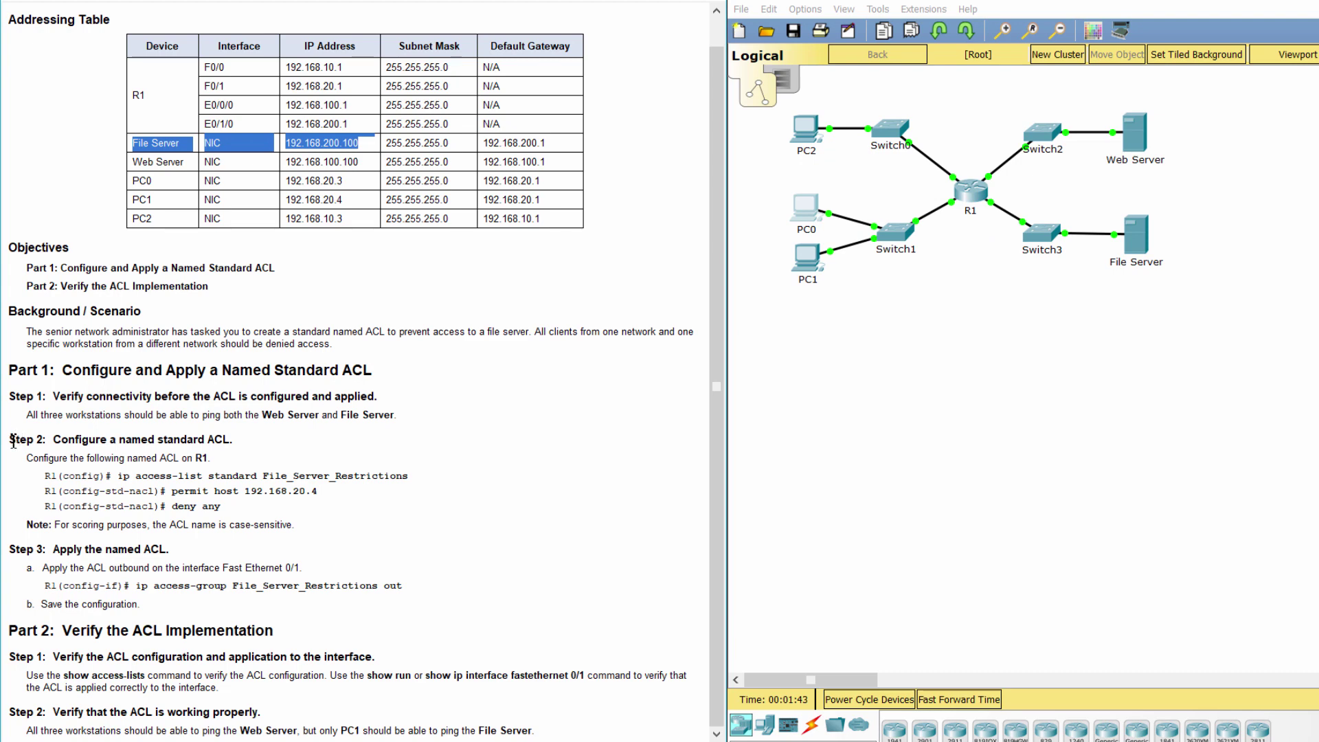
Open router R1's command line and enter global configuration mode with ena and conf t
{"action": "left_click_drag", "start_coordinate": [9, 438], "coordinate": [242, 435]}
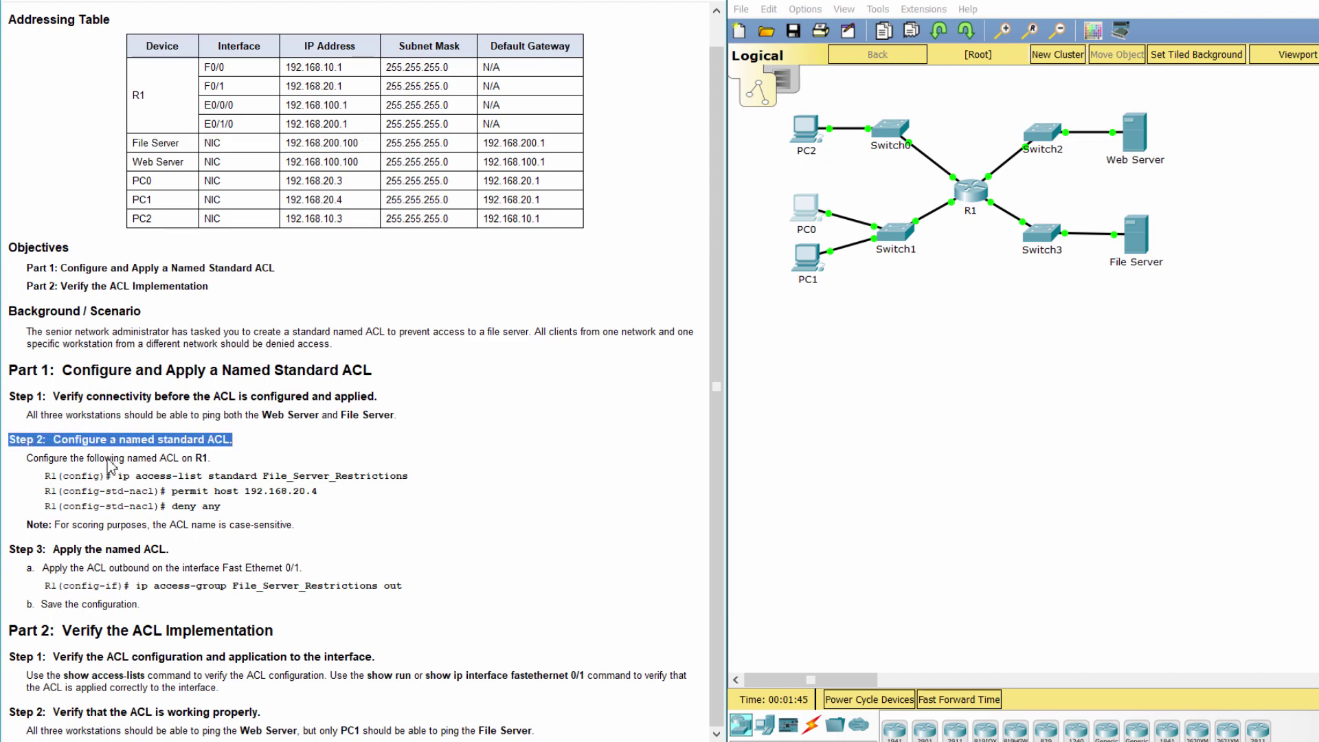
{"action": "left_click_drag", "start_coordinate": [28, 458], "coordinate": [225, 457]}
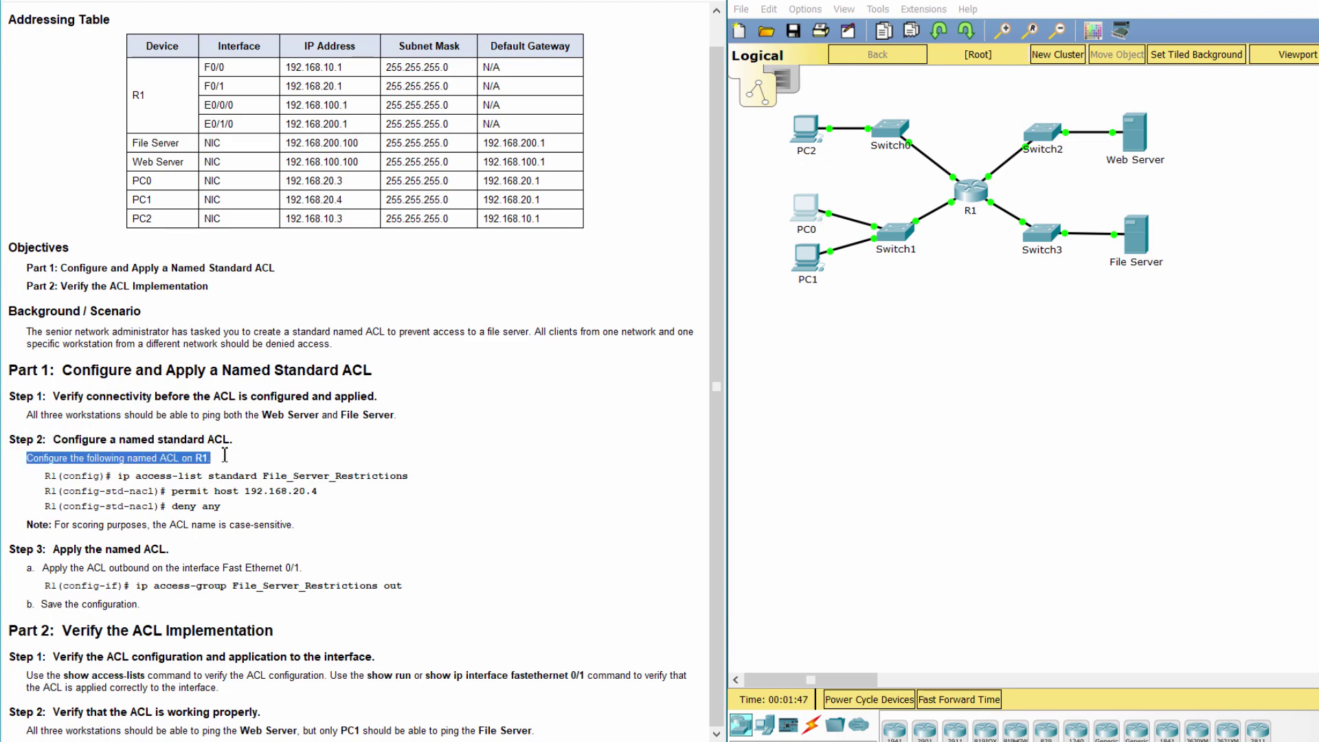
{"action": "left_click", "coordinate": [971, 193]}
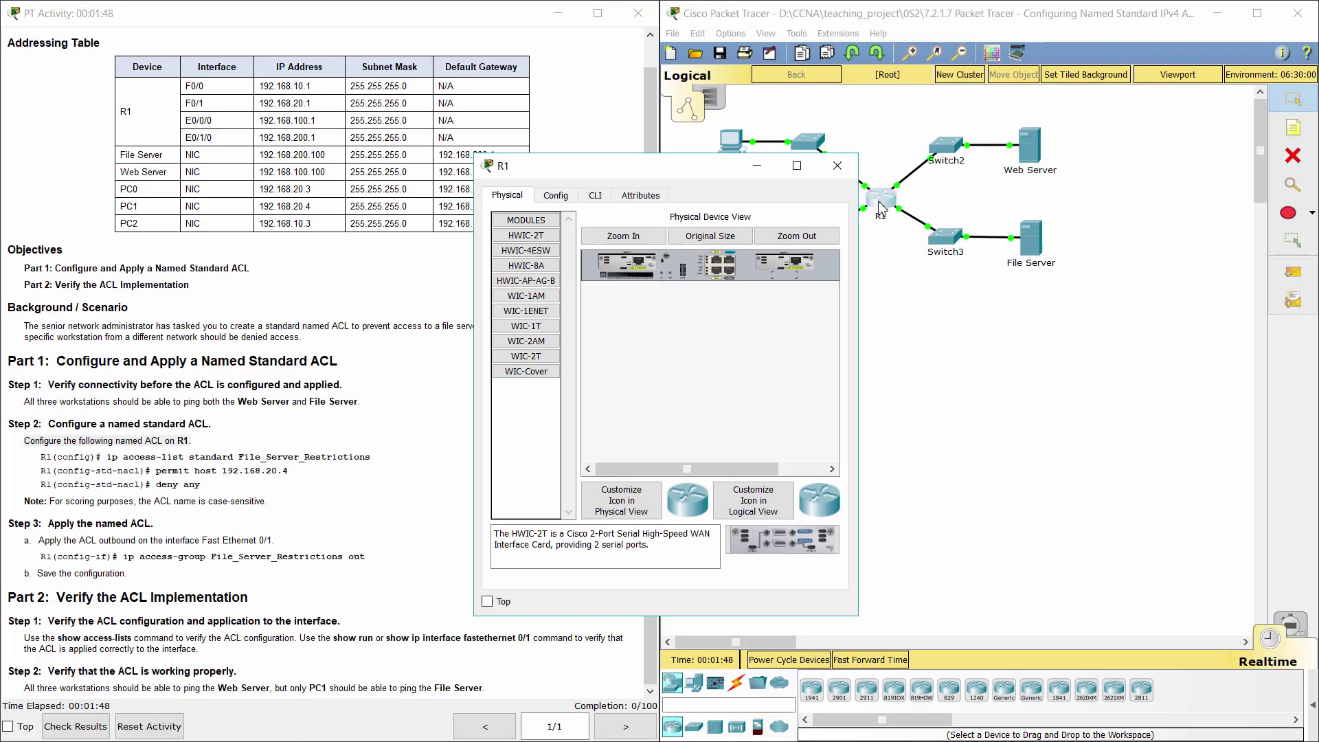
{"action": "left_click_drag", "start_coordinate": [687, 166], "coordinate": [880, 118]}
{"action": "left_click_drag", "start_coordinate": [1051, 220], "coordinate": [1201, 213]}
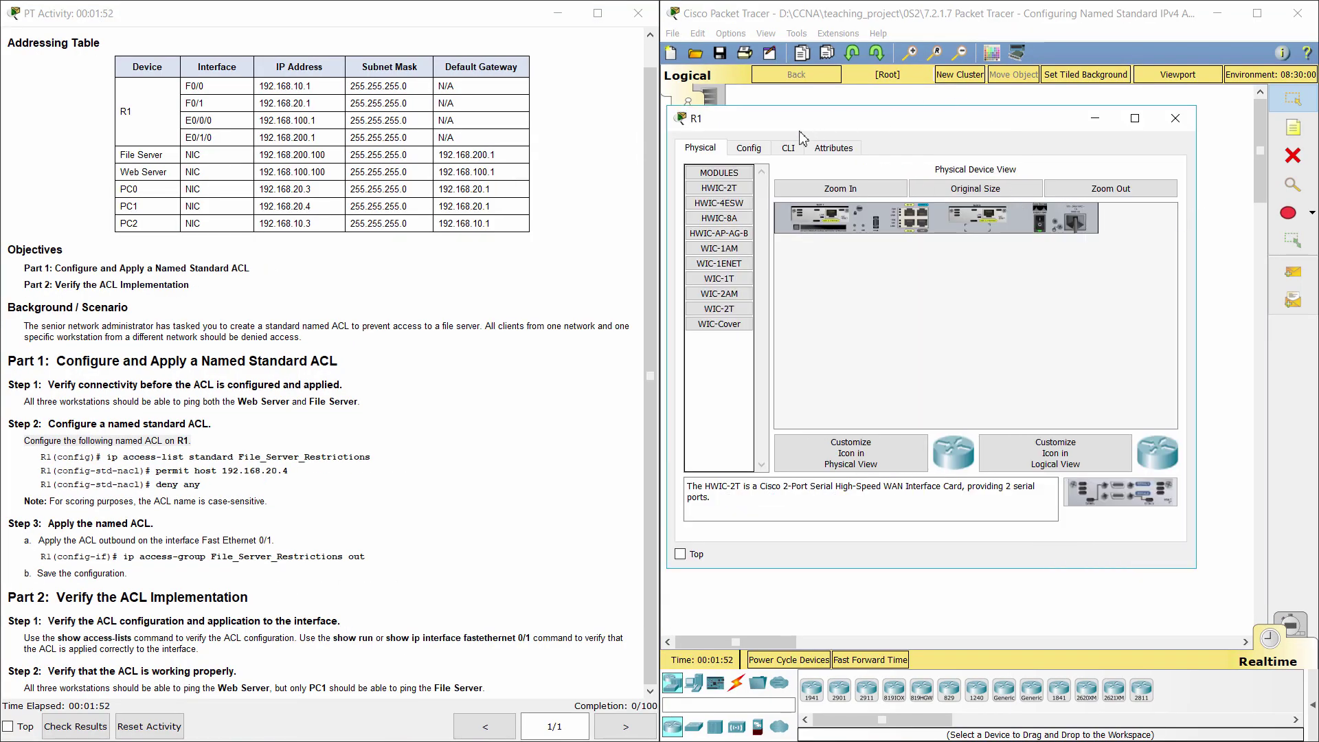
{"action": "left_click", "coordinate": [788, 148]}
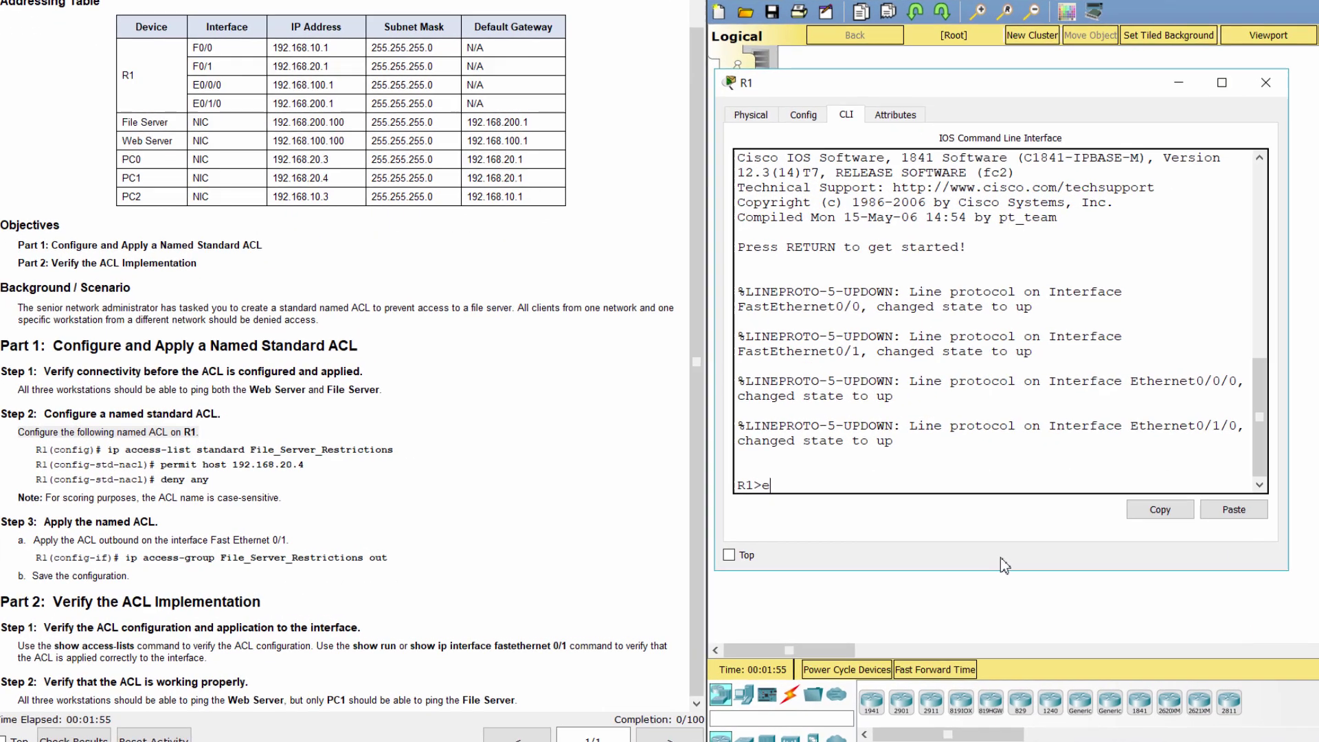
{"action": "type", "text": "ena"}
{"action": "key", "text": "Return"}
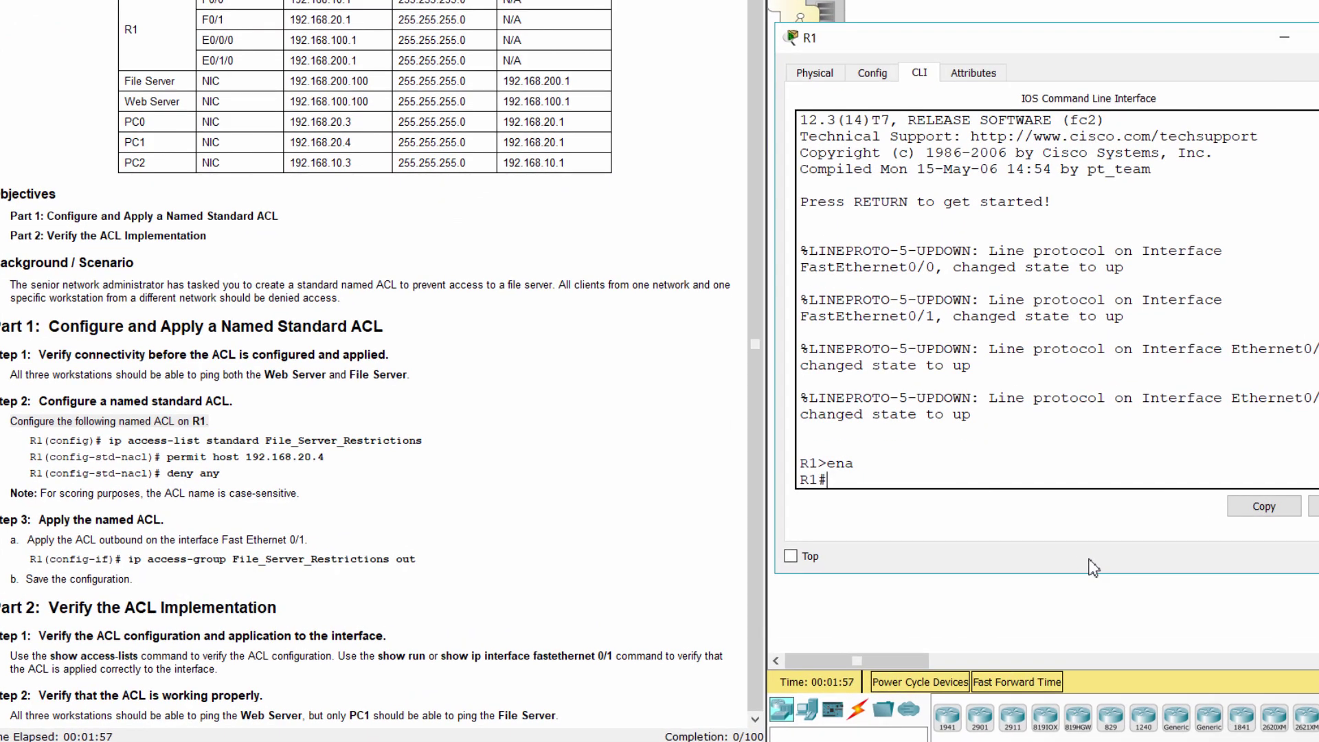
{"action": "type", "text": "conf t"}
{"action": "key", "text": "Return"}
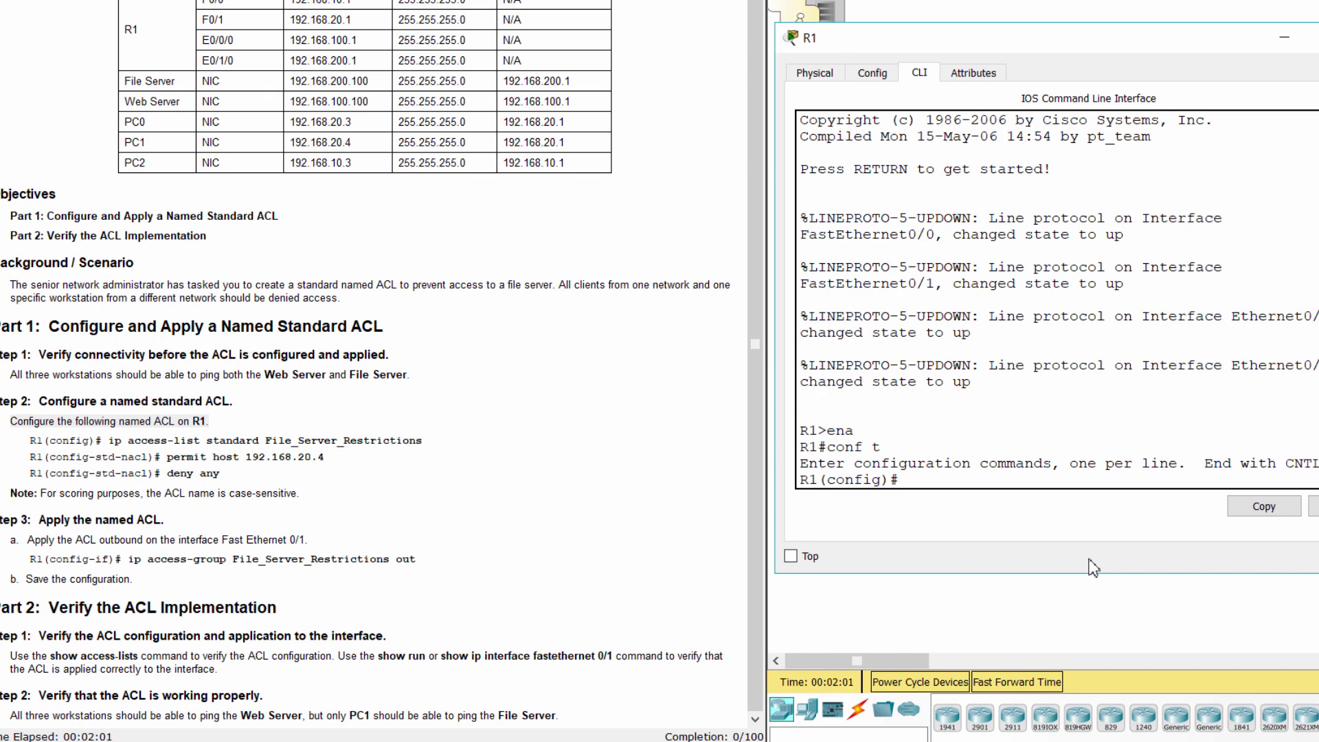
Create the standard named access list File_Server_Restrictions on R1
{"action": "type", "text": "ip access-list sta"}
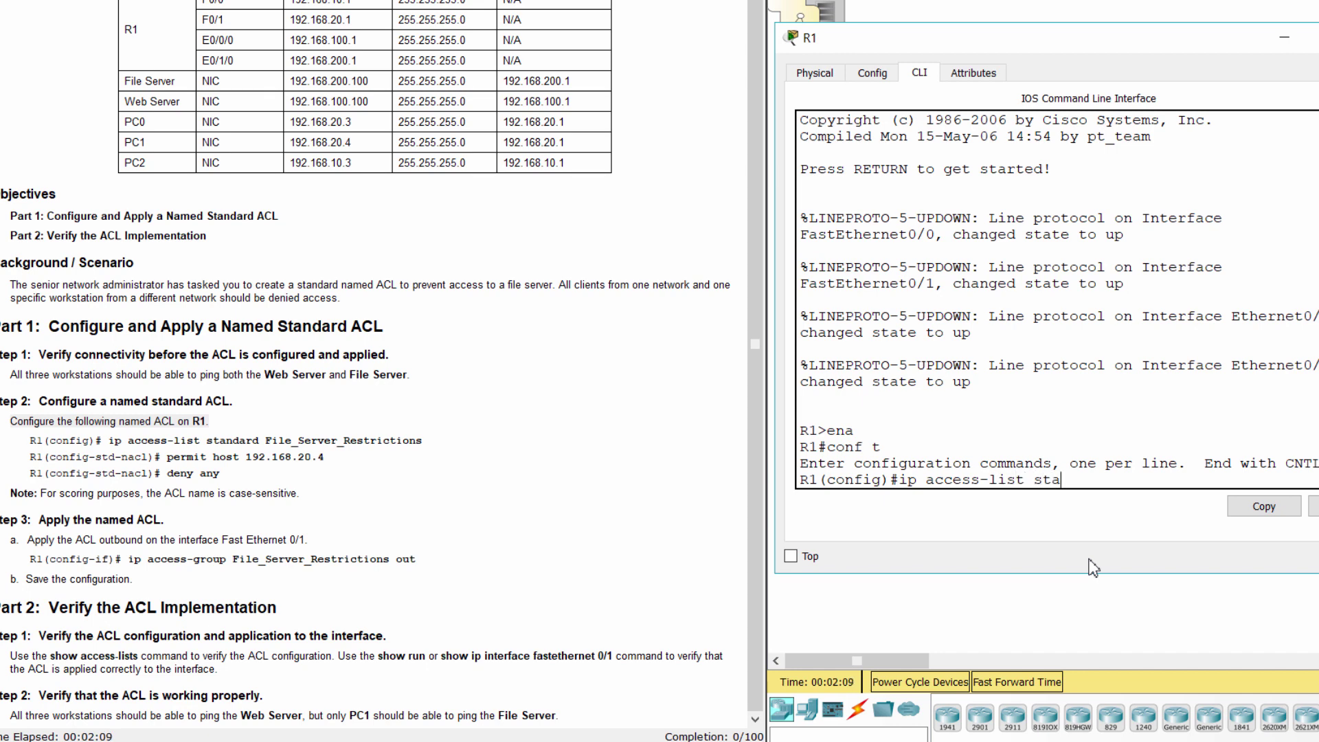
{"action": "type", "text": "ndard File_Ser"}
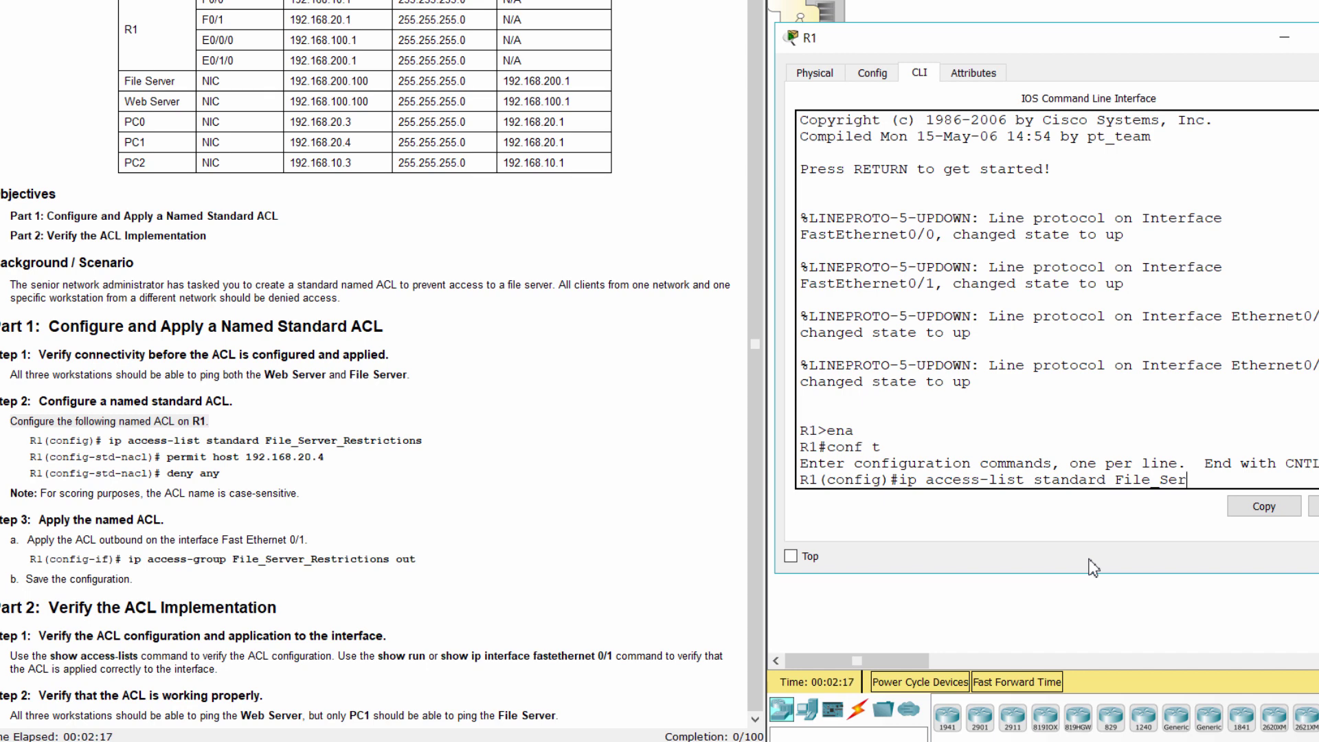
{"action": "type", "text": "ver_Restricti"}
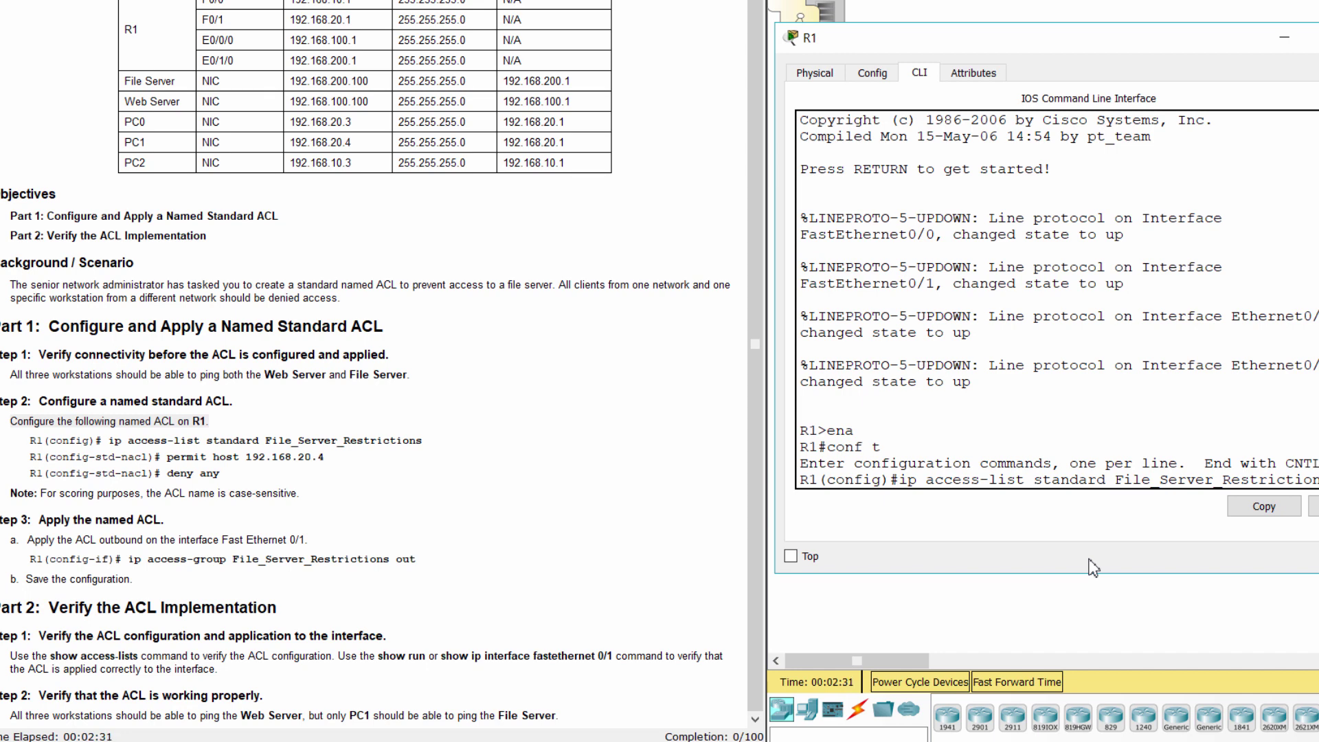
{"action": "type", "text": "on"}
{"action": "key", "text": "Return"}
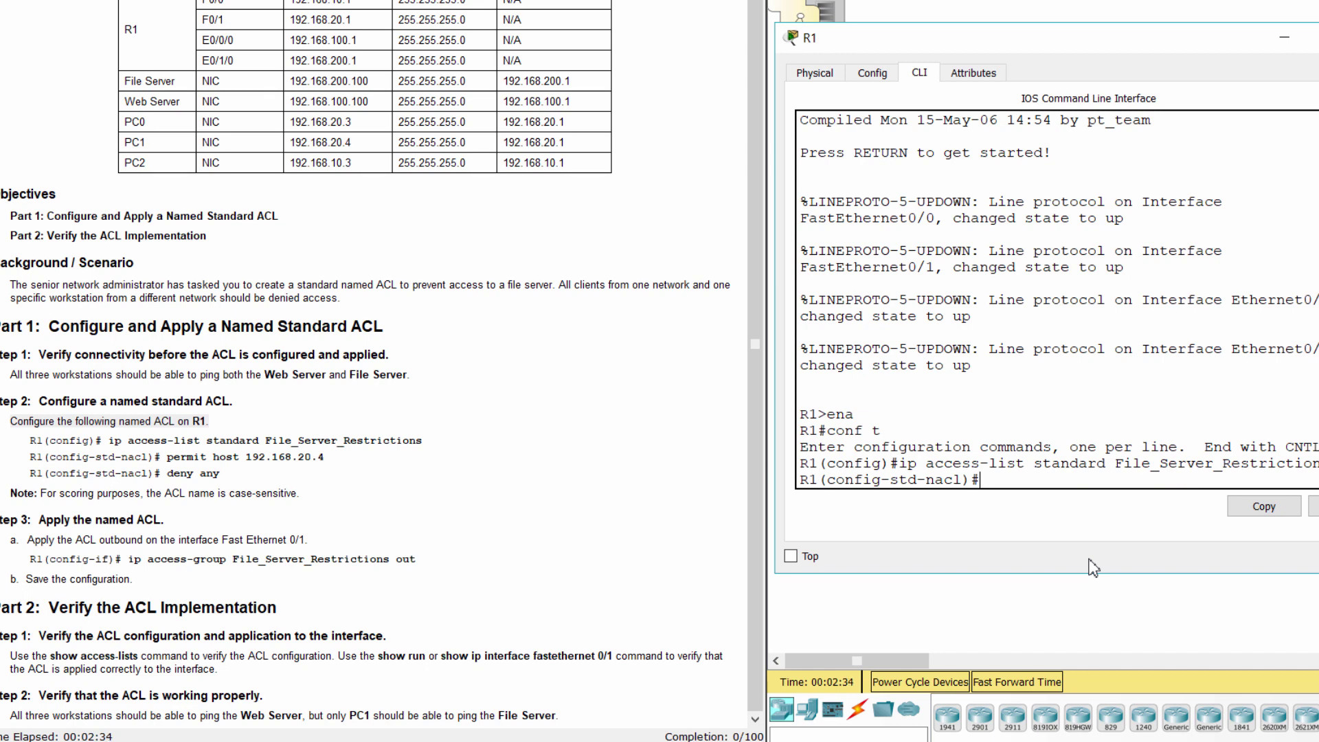
Add entries to the named ACL that permit host 192.168.20.4 and deny any other traffic
{"action": "type", "text": "permit host 192.1"}
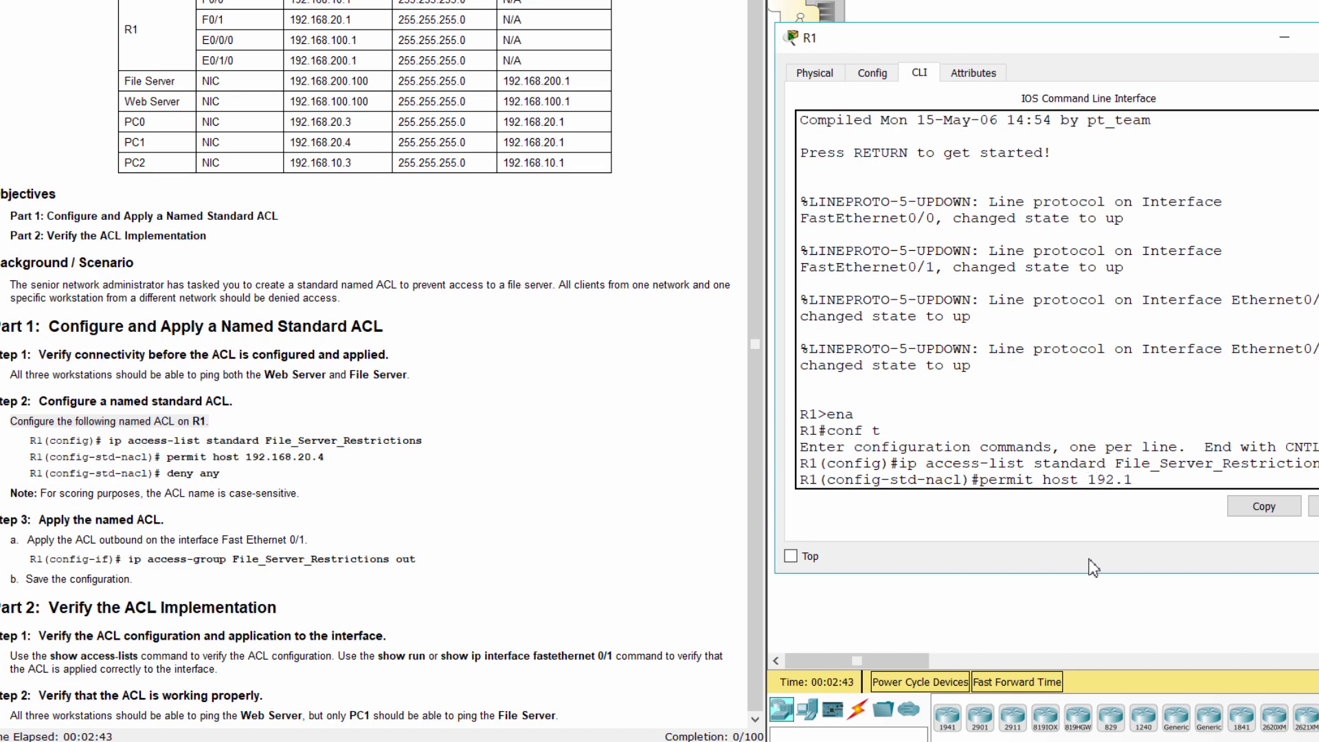
{"action": "type", "text": "68.20.4"}
{"action": "key", "text": "Return"}
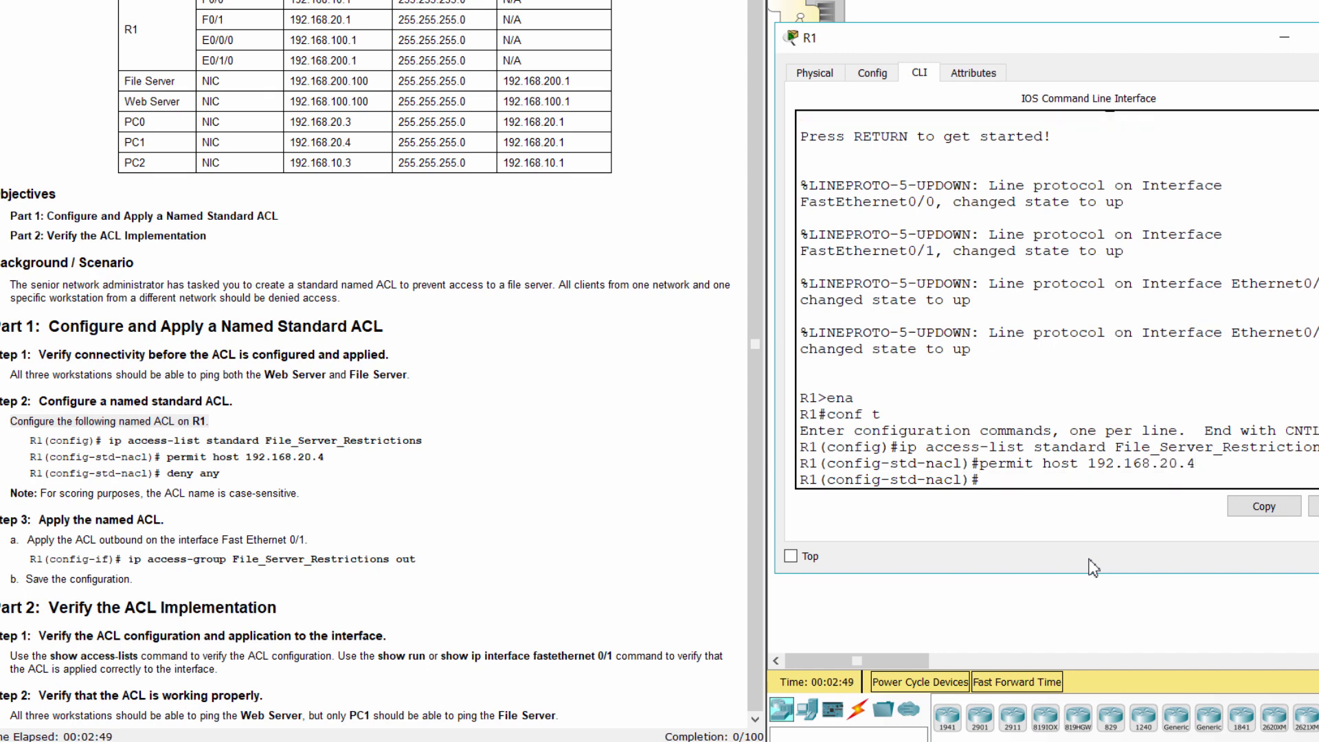
{"action": "type", "text": "deny any"}
{"action": "key", "text": "Return"}
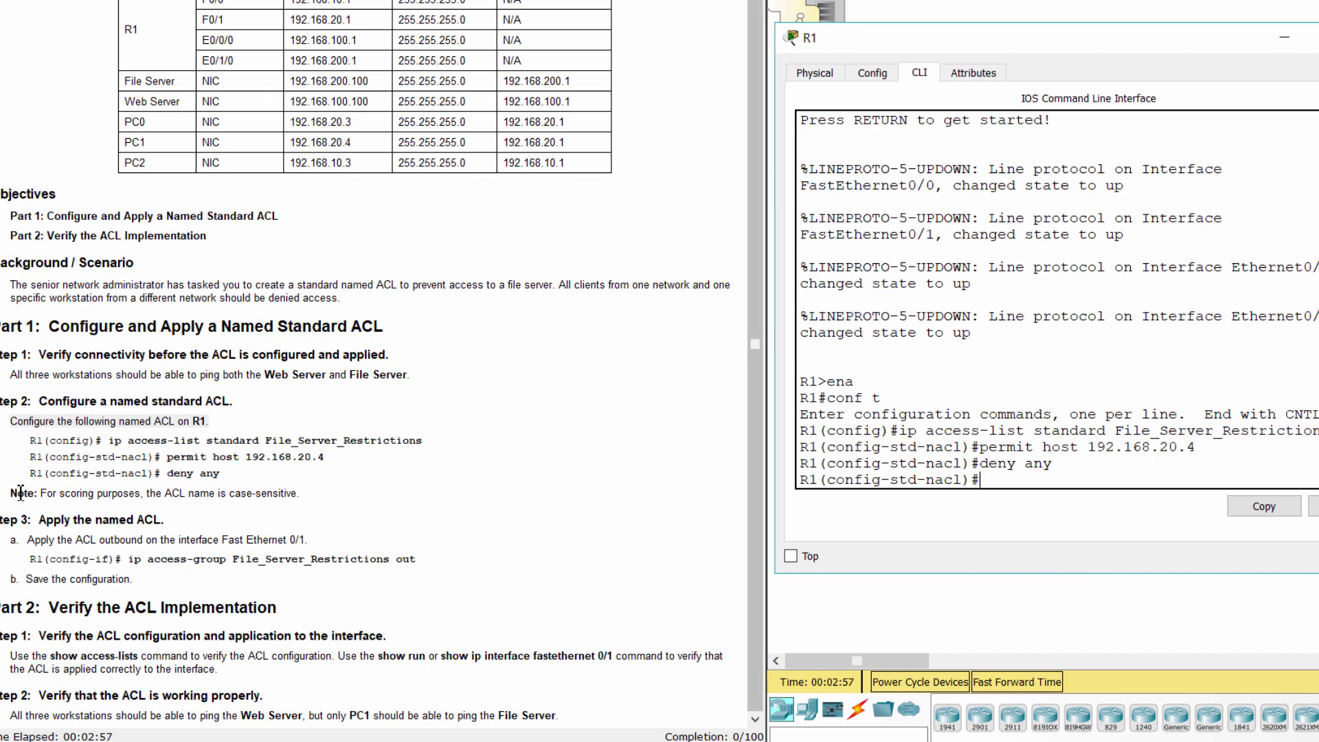
Exit ACL configuration mode and apply File_Server_Restrictions outbound on interface f0/1 with ip access-group
{"action": "left_click_drag", "start_coordinate": [3, 520], "coordinate": [171, 516]}
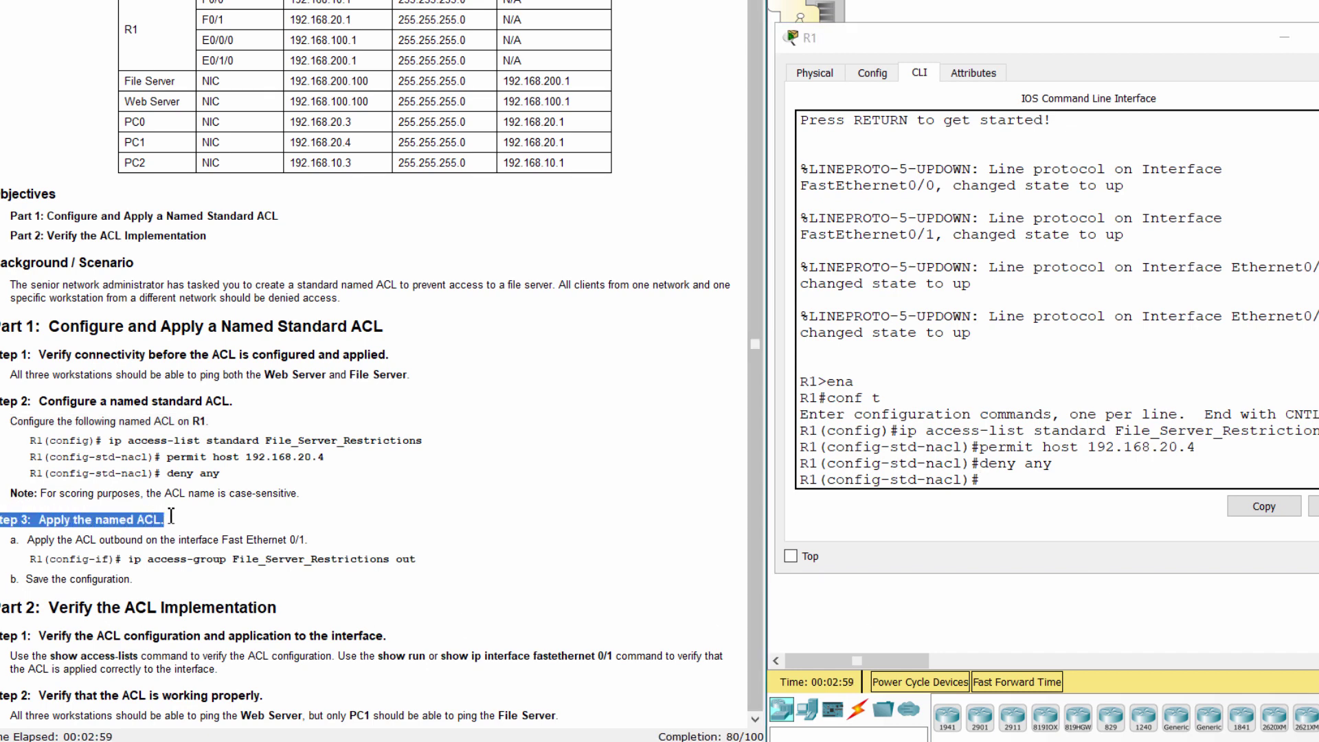
{"action": "left_click", "coordinate": [1024, 481]}
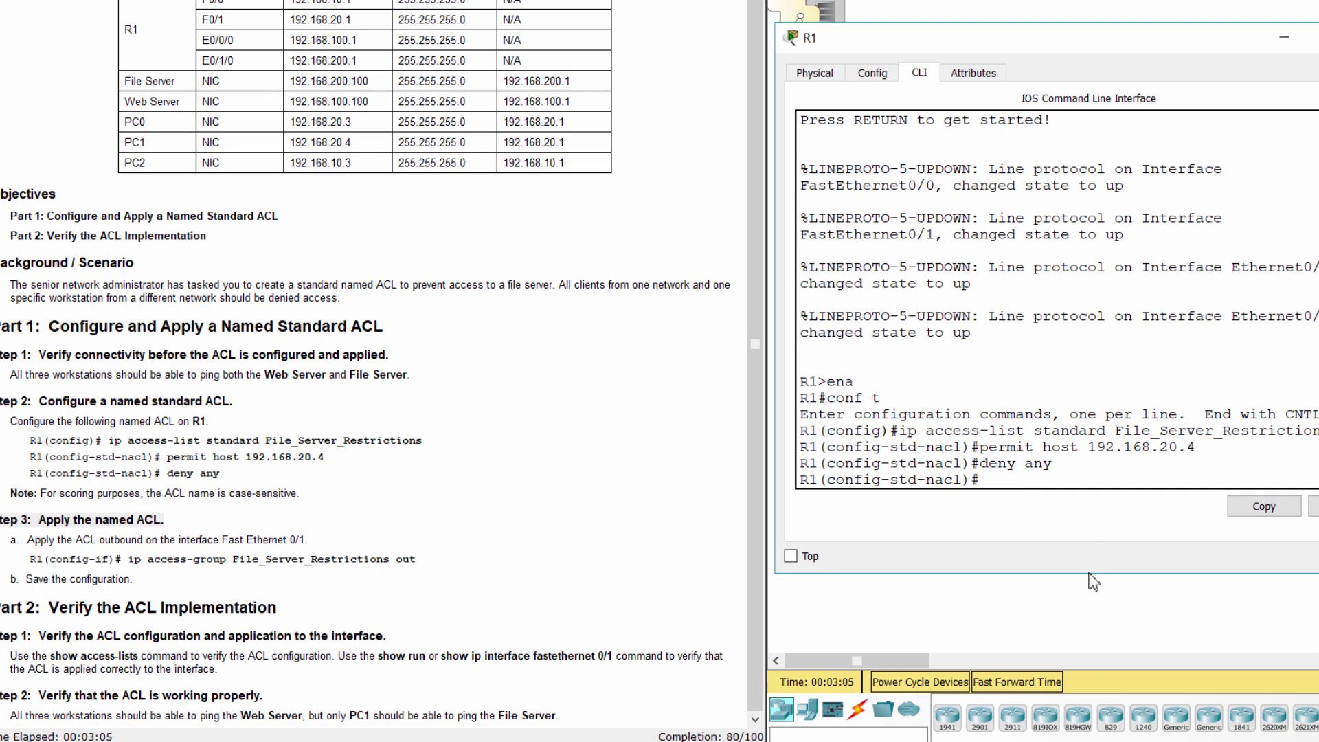
{"action": "type", "text": "exit"}
{"action": "key", "text": "Return"}
{"action": "type", "text": "int"}
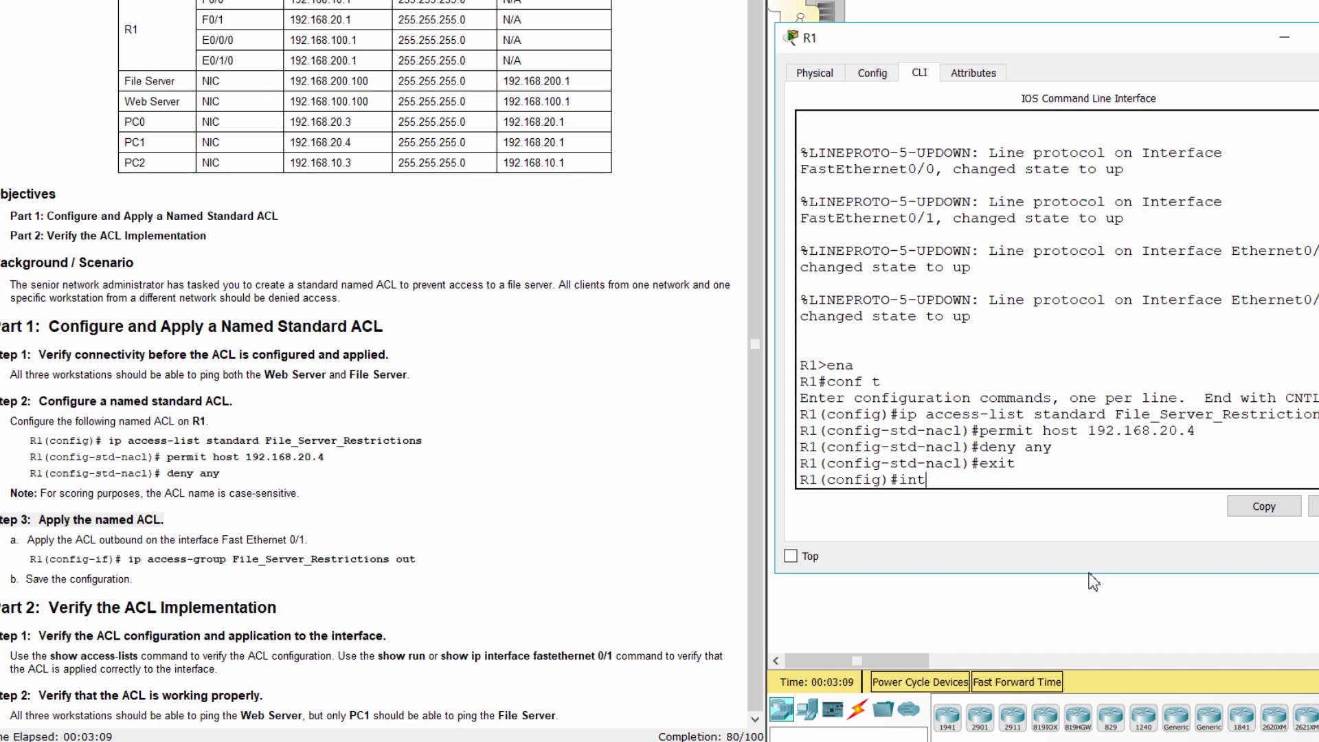
{"action": "type", "text": "erface f0/1"}
{"action": "key", "text": "Return"}
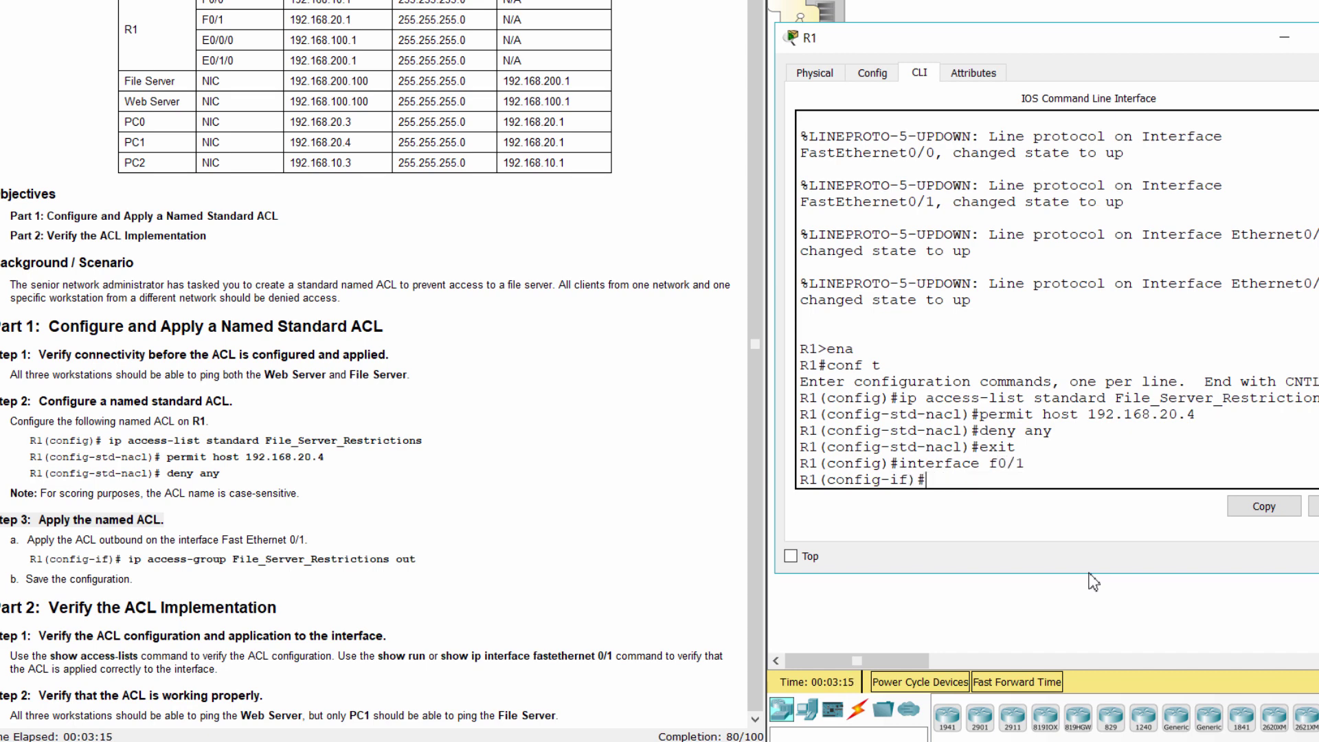
{"action": "type", "text": "ip access-group Fi"}
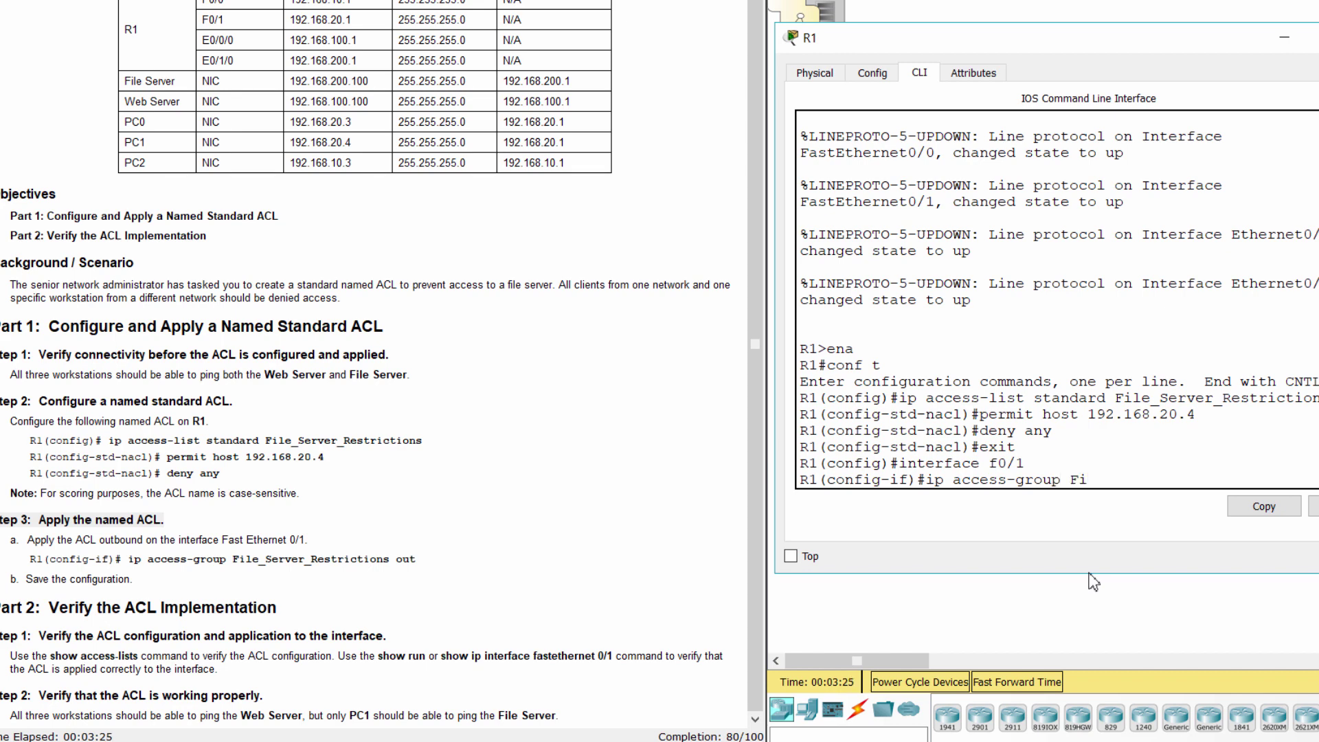
{"action": "type", "text": "le_Server_Restricti"}
{"action": "type", "text": "ons"}
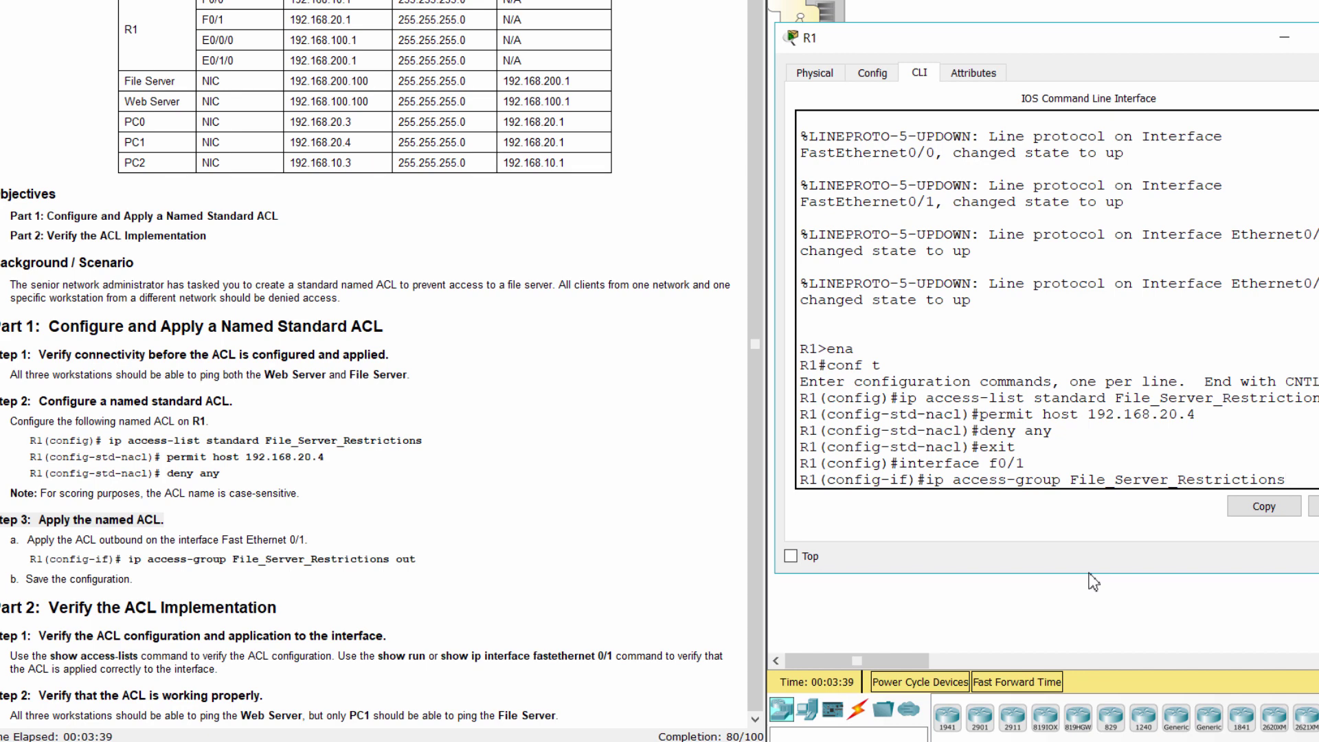
{"action": "type", "text": " out"}
{"action": "key", "text": "Return"}
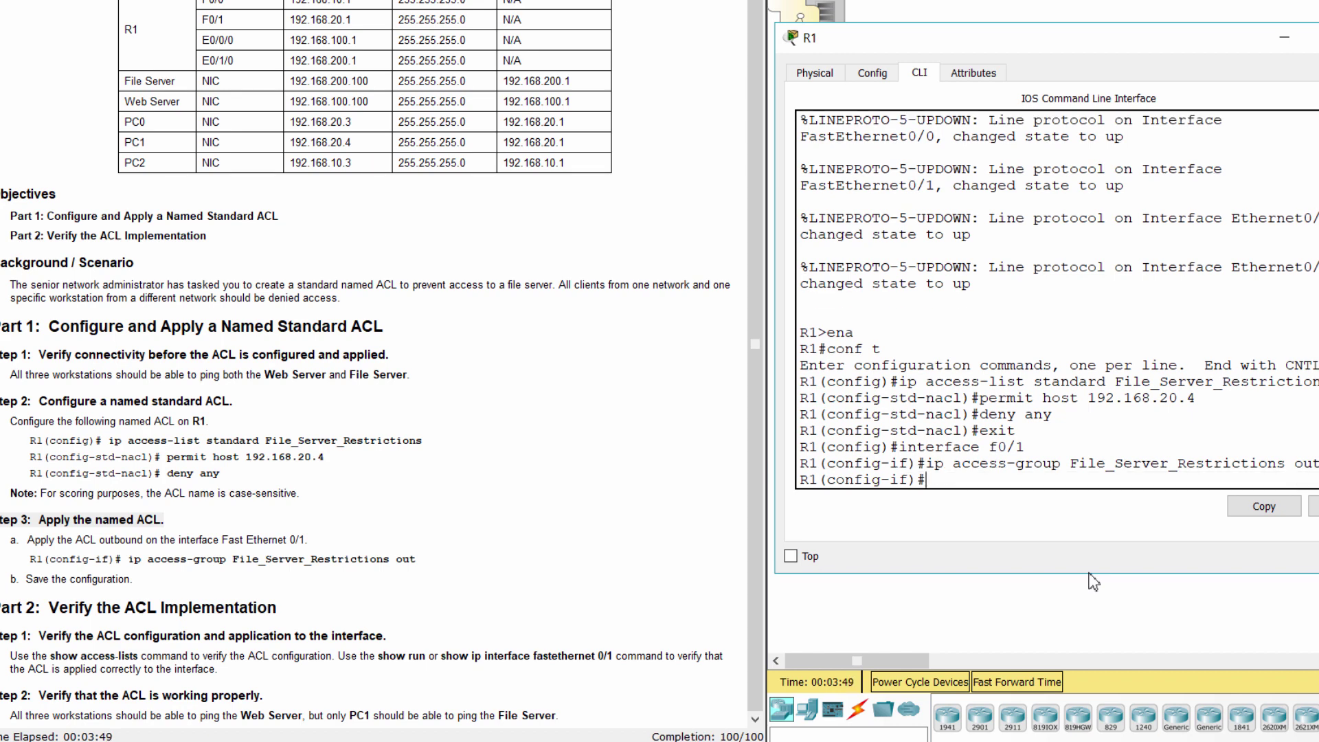
Save R1's configuration from interface configuration mode with do write
{"action": "left_click", "coordinate": [11, 578]}
{"action": "left_click_drag", "start_coordinate": [11, 578], "coordinate": [134, 578]}
{"action": "left_click", "coordinate": [1020, 481]}
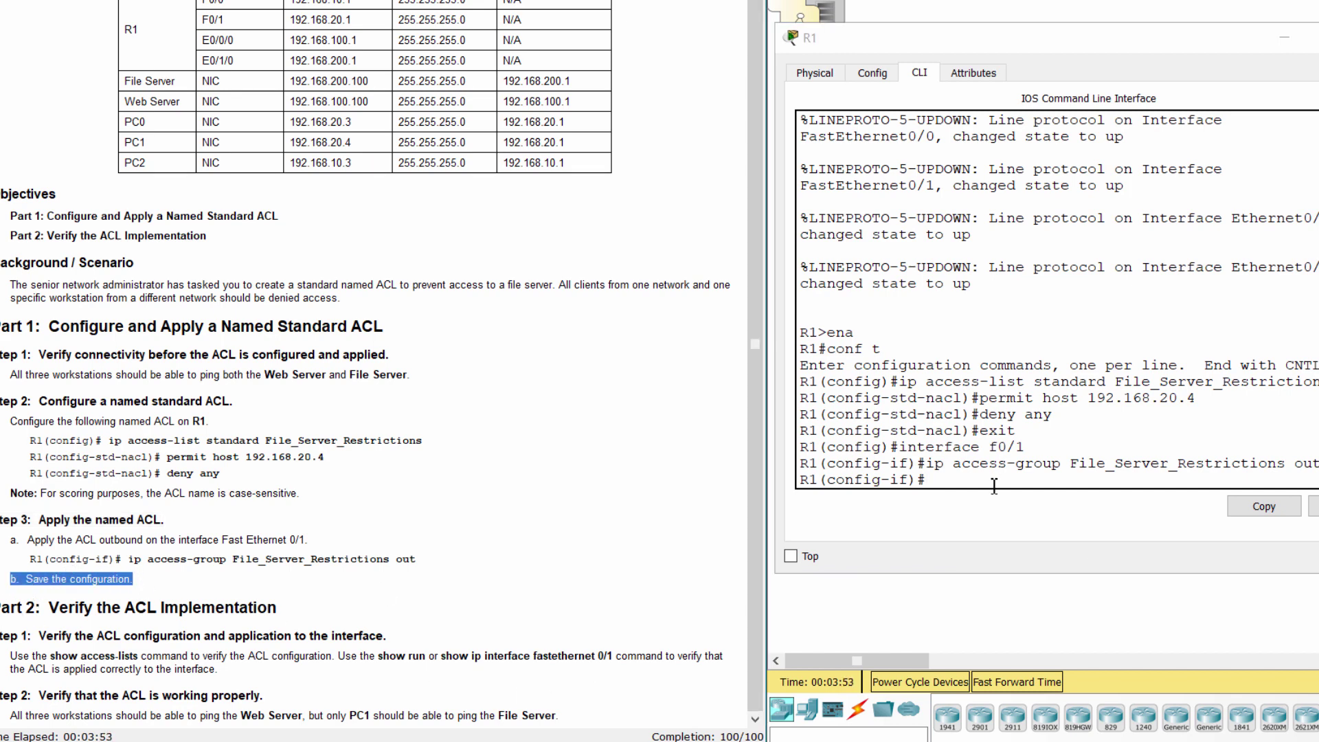
{"action": "type", "text": "do"}
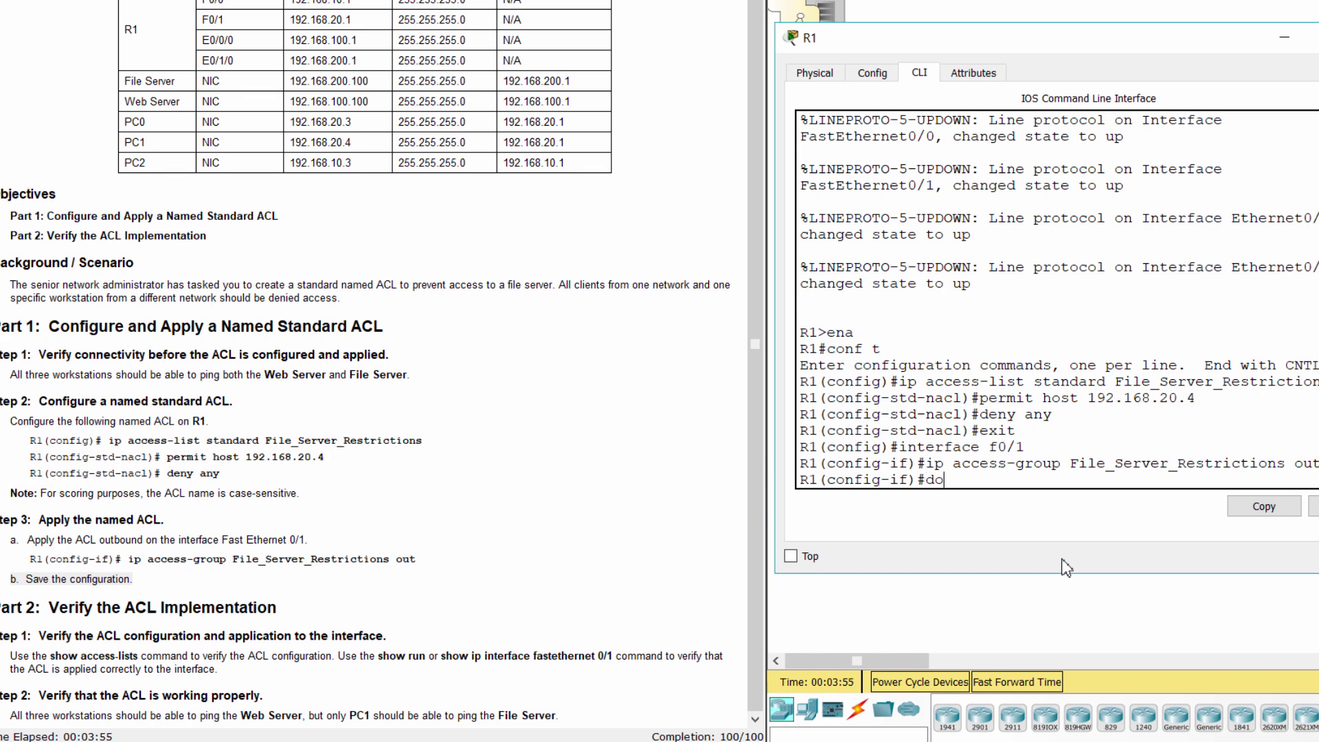
{"action": "type", "text": " write"}
{"action": "key", "text": "Return"}
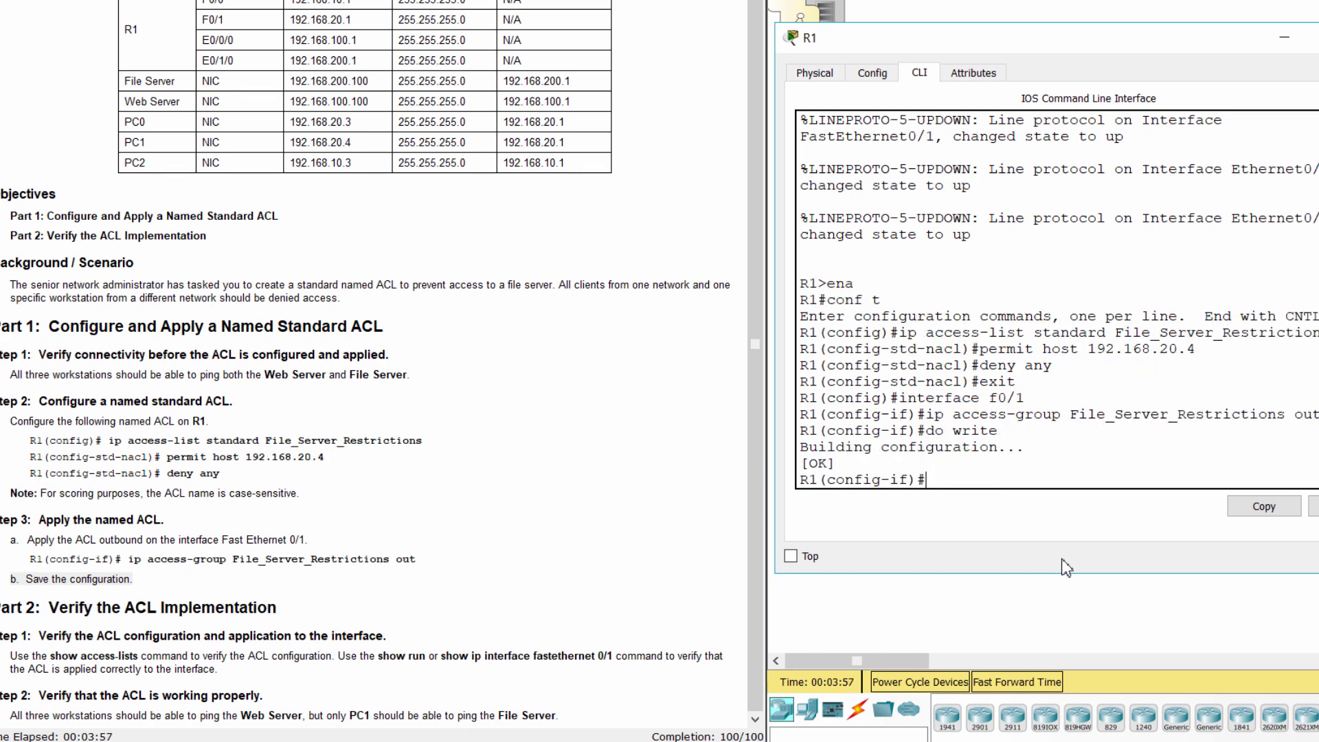
Run do show access-lists on R1 and examine the entries of the File_Server_Restrictions list
{"action": "left_click", "coordinate": [247, 647]}
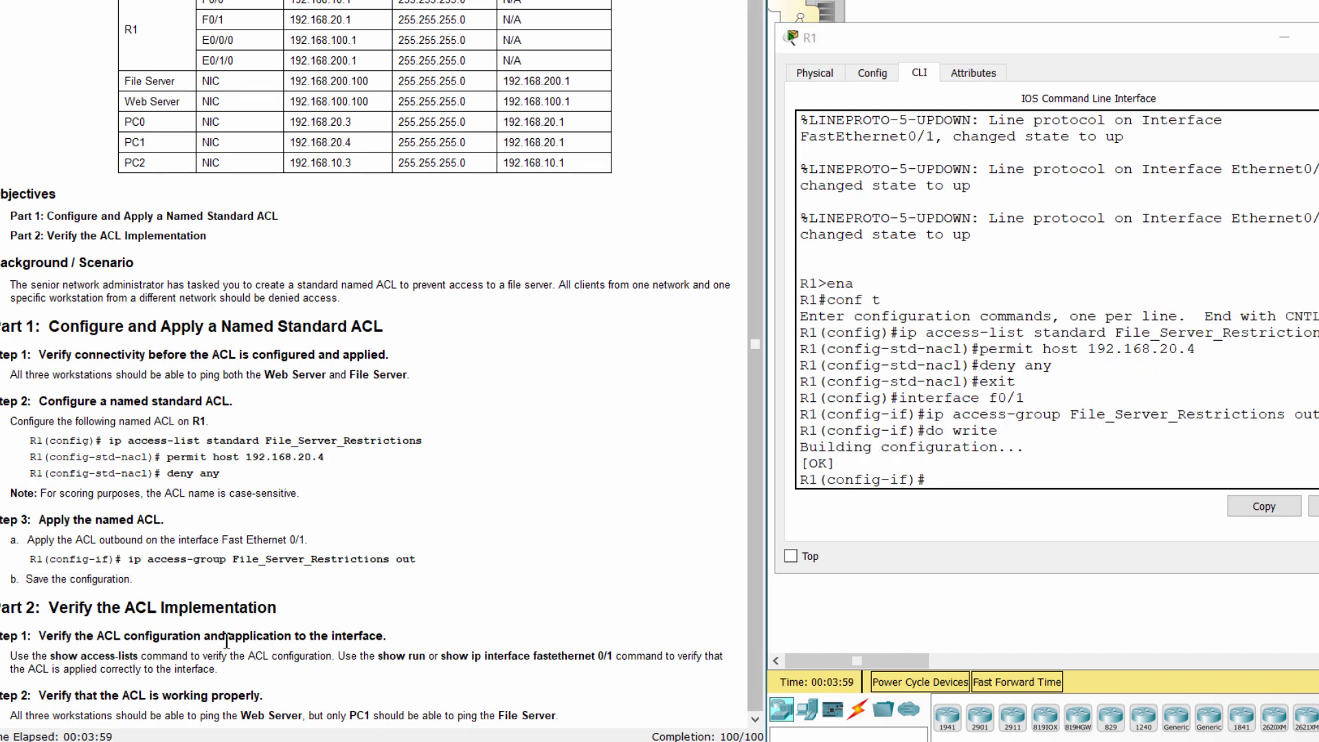
{"action": "left_click_drag", "start_coordinate": [3, 596], "coordinate": [280, 595]}
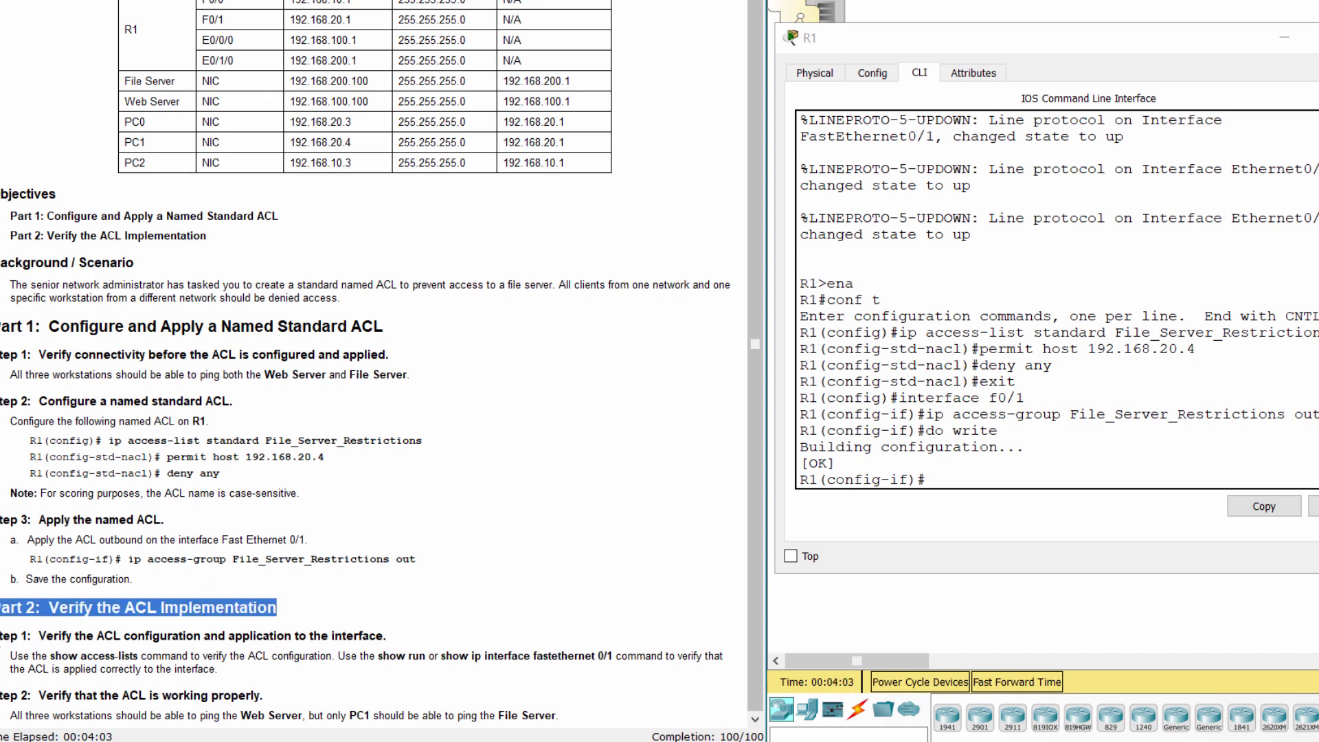
{"action": "left_click_drag", "start_coordinate": [3, 640], "coordinate": [402, 630]}
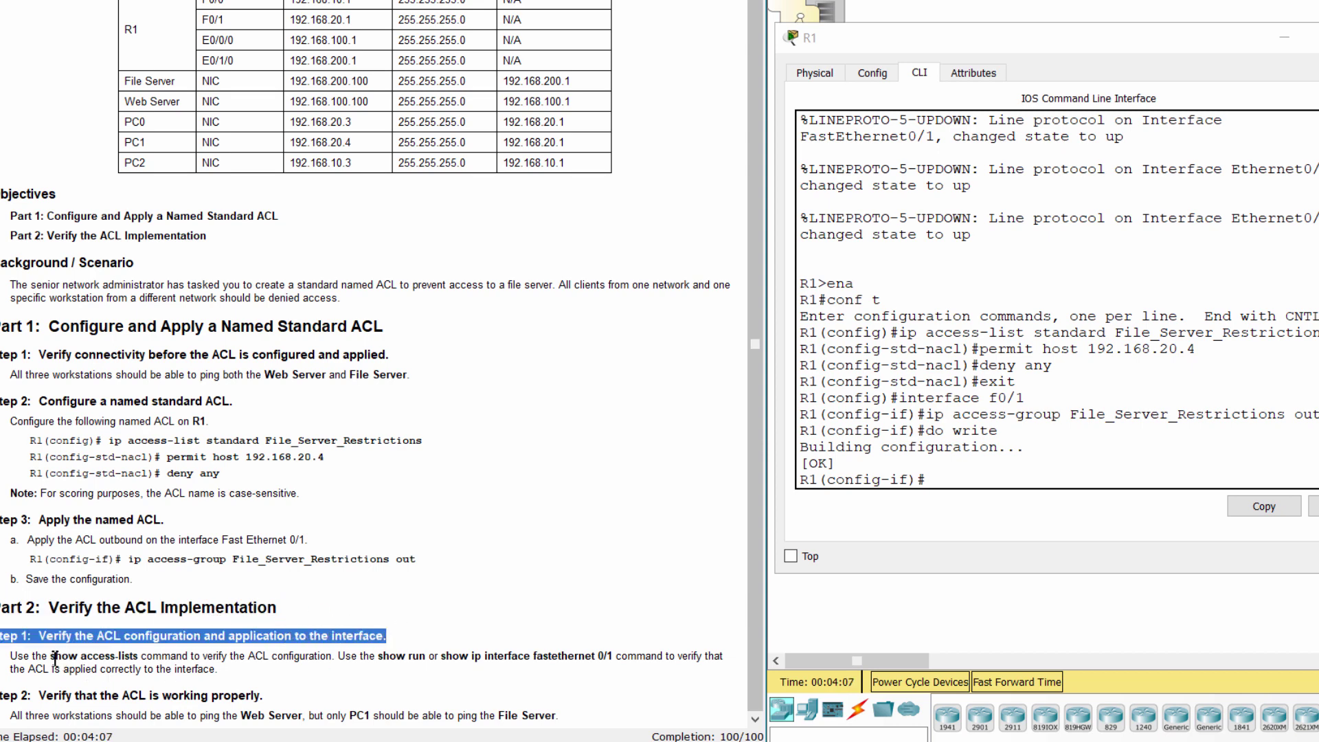
{"action": "left_click_drag", "start_coordinate": [50, 658], "coordinate": [140, 658]}
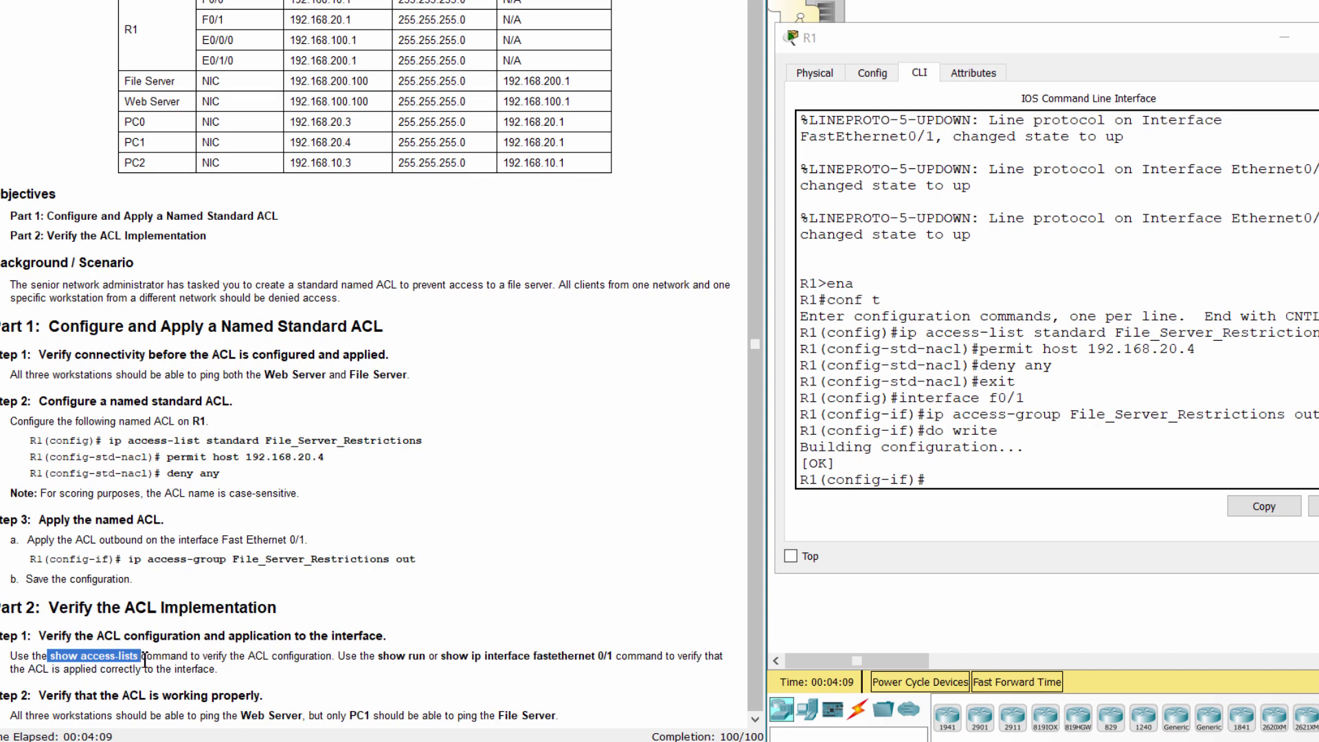
{"action": "left_click", "coordinate": [972, 499]}
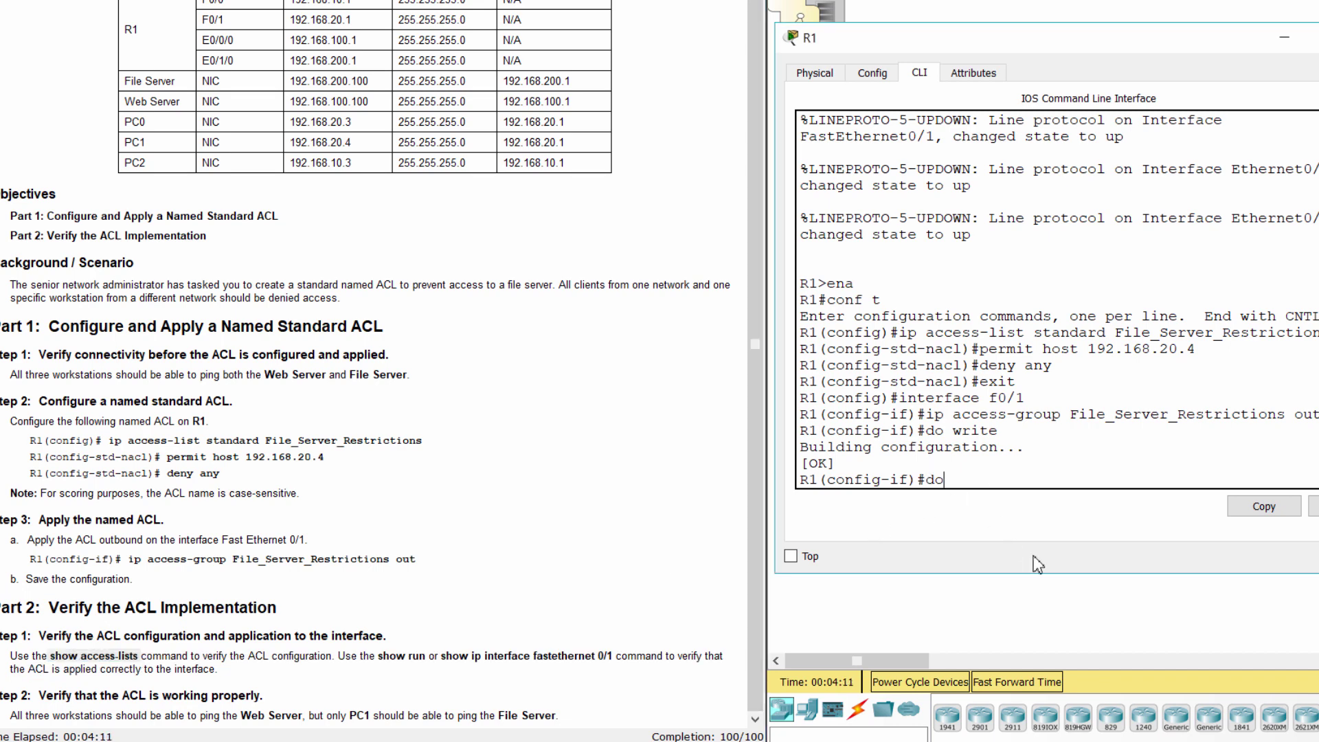
{"action": "type", "text": "do show access-lists"}
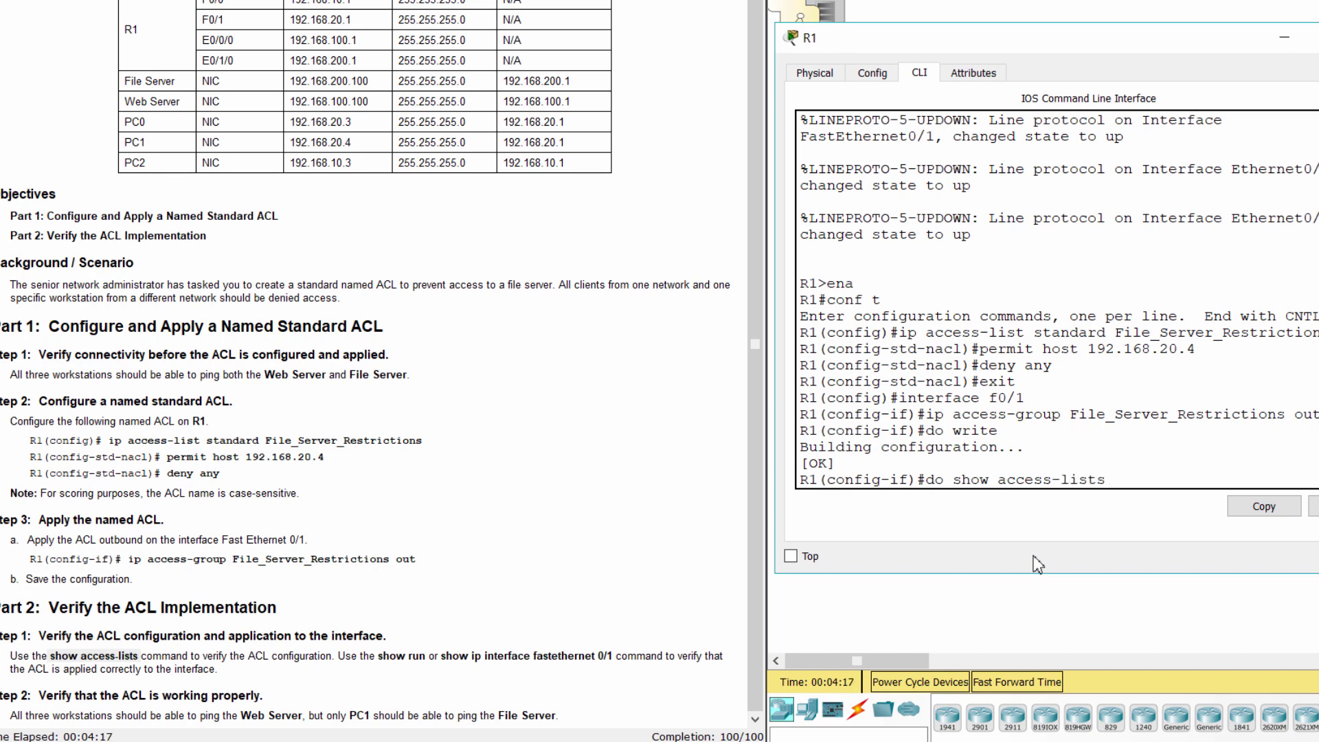
{"action": "key", "text": "Return"}
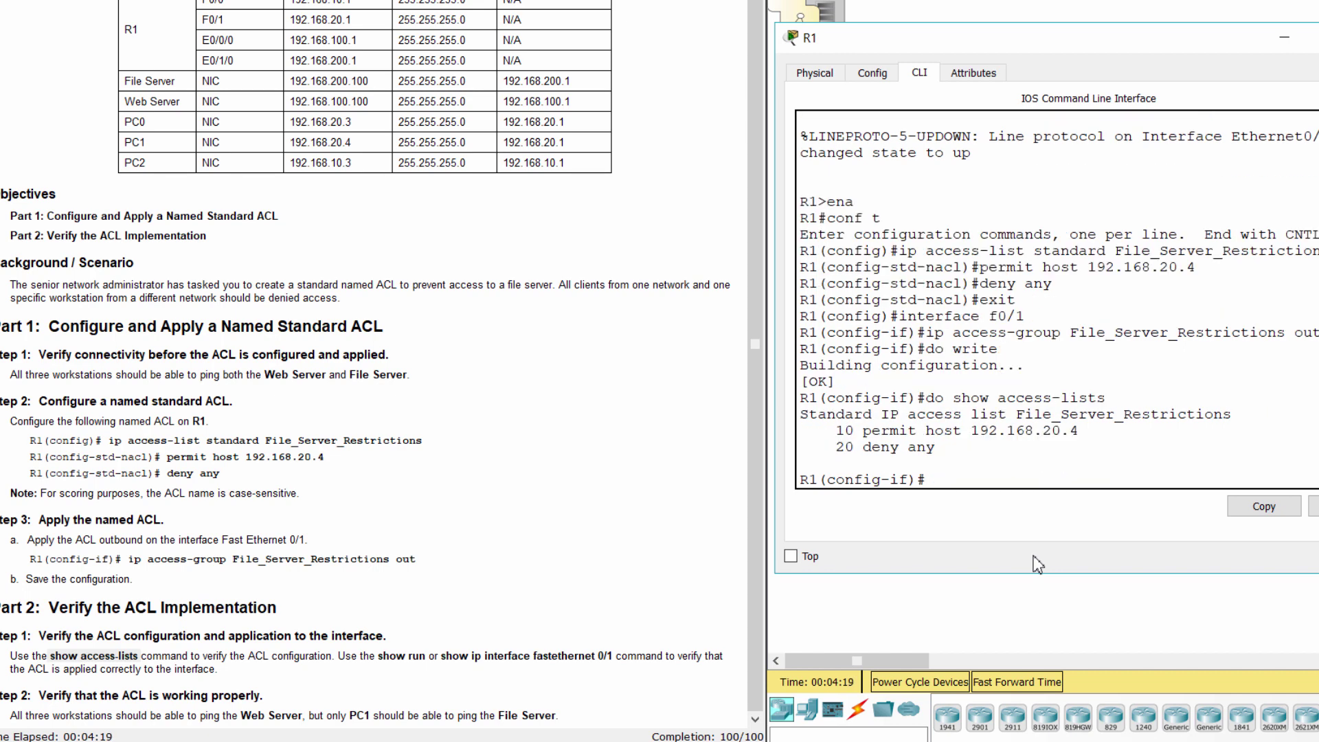
{"action": "triple_click", "coordinate": [808, 415]}
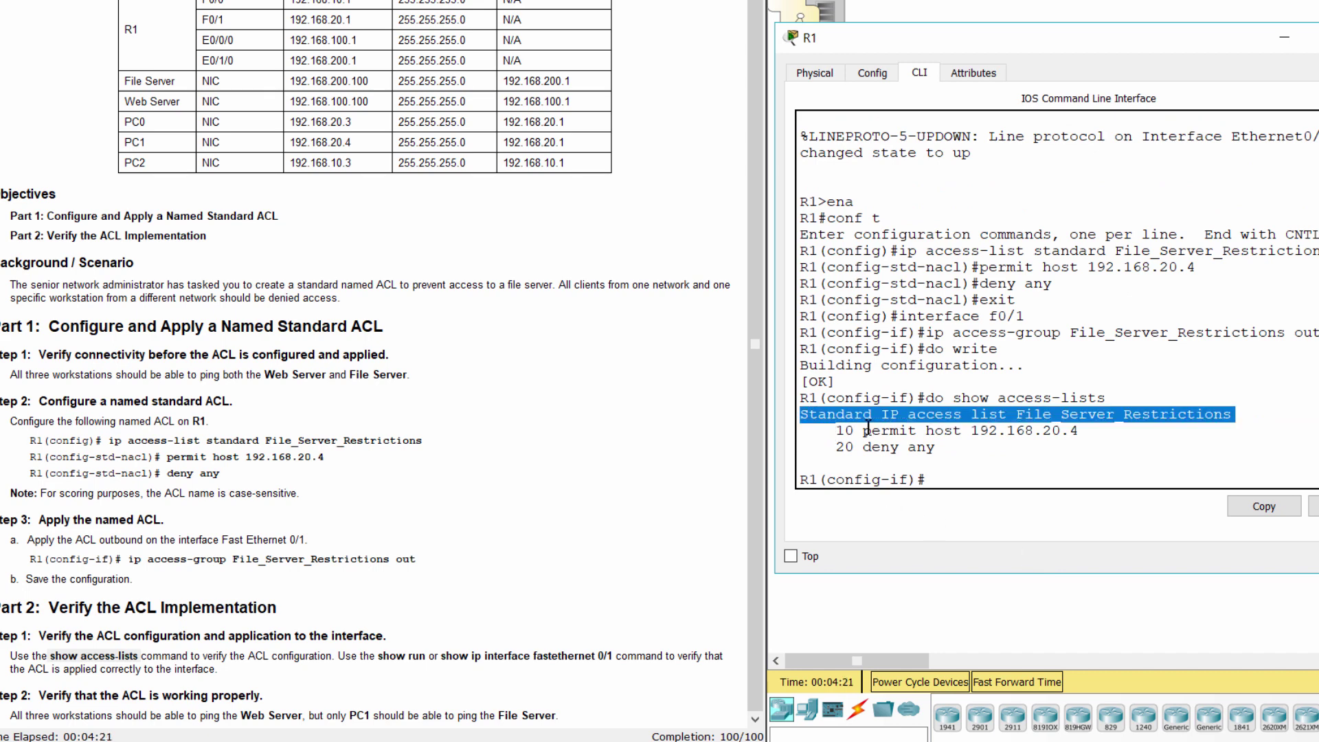
{"action": "left_click_drag", "start_coordinate": [868, 429], "coordinate": [977, 448]}
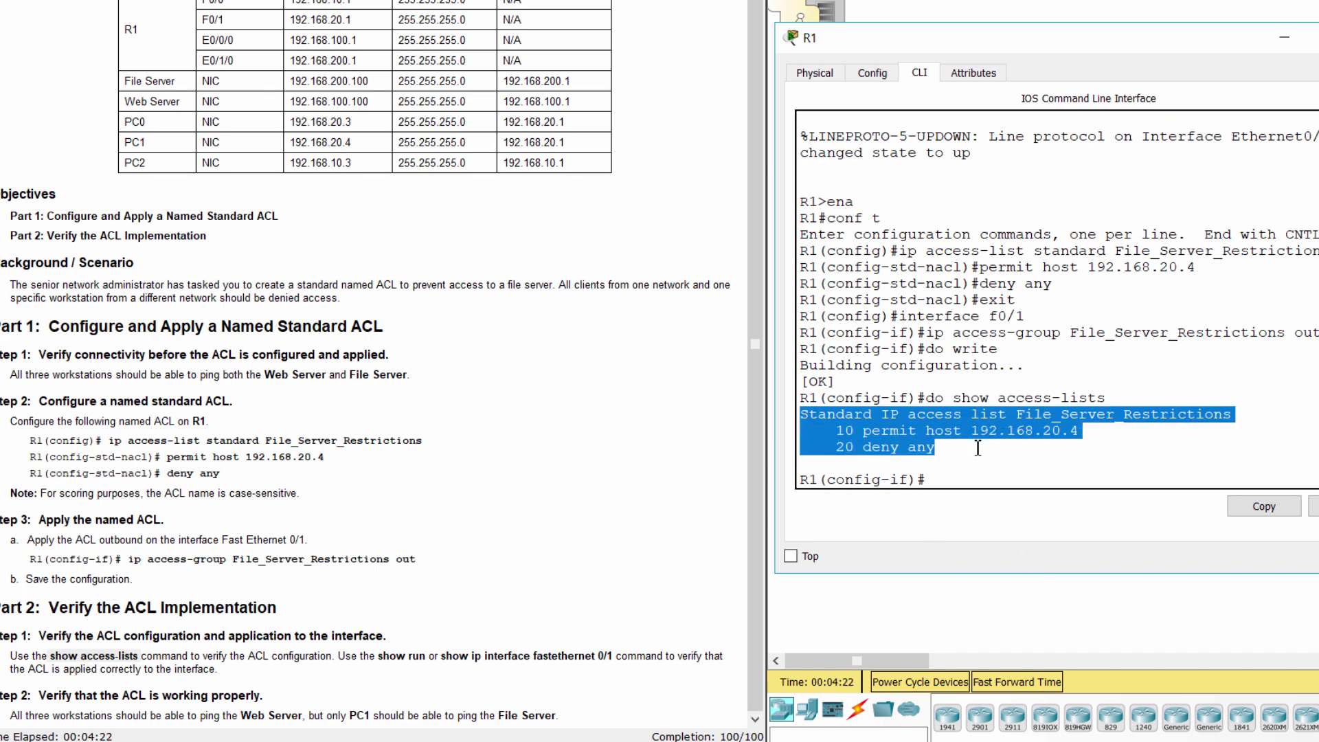
{"action": "left_click", "coordinate": [986, 485]}
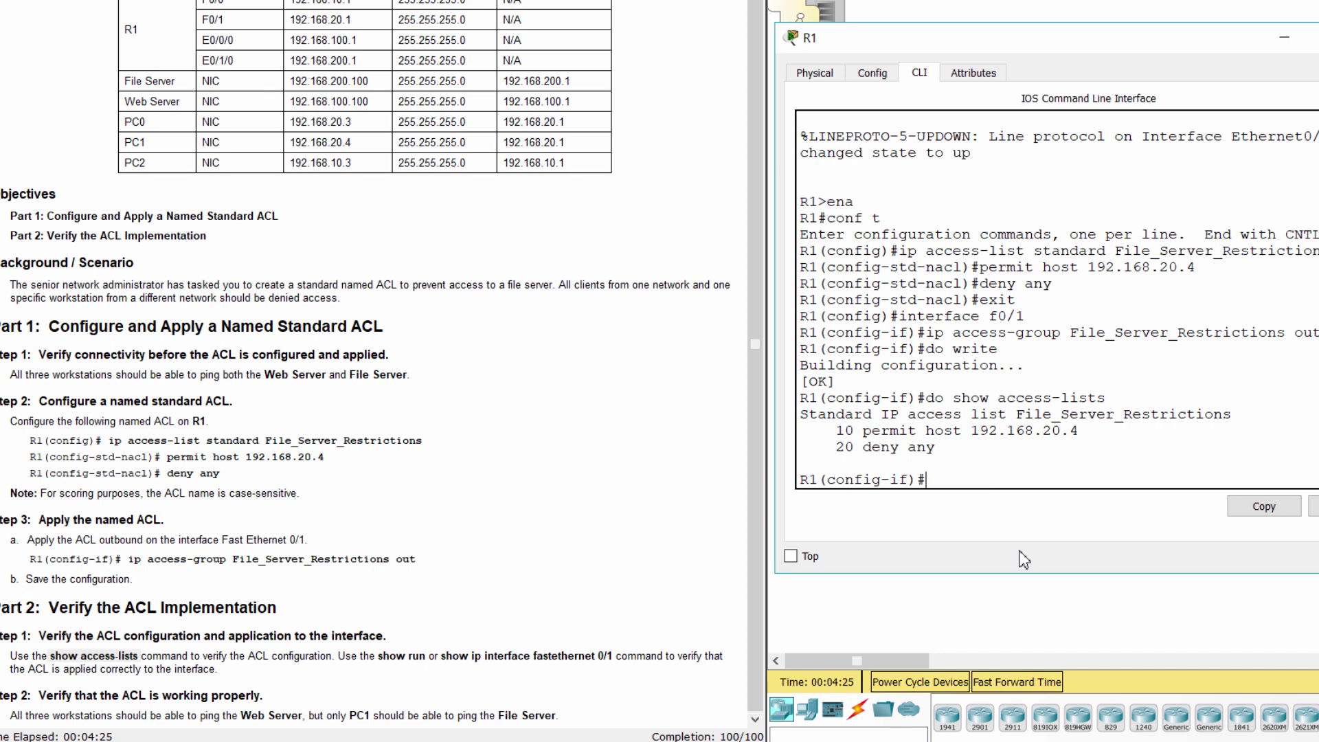
Run do show run on R1 and examine the access-group line under interface FastEthernet0/1
{"action": "type", "text": "do show run"}
{"action": "key", "text": "Return"}
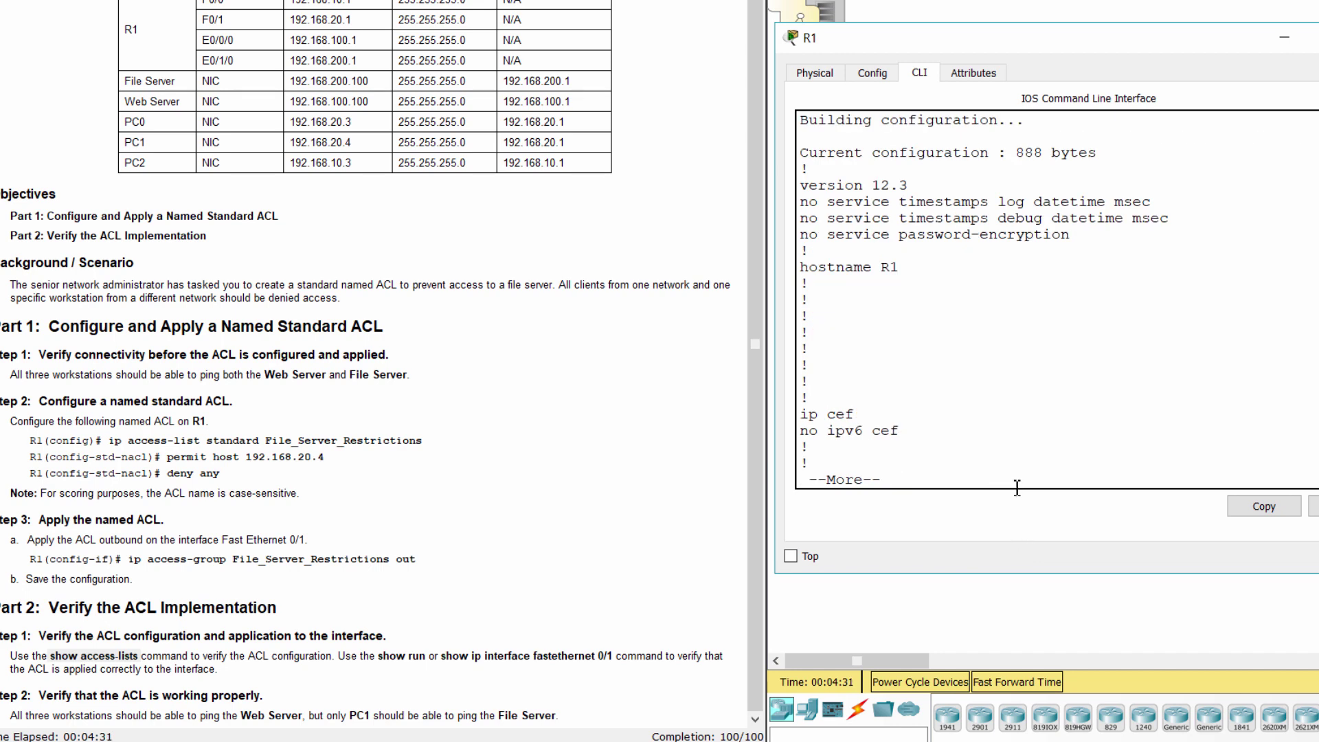
{"action": "key", "text": "space"}
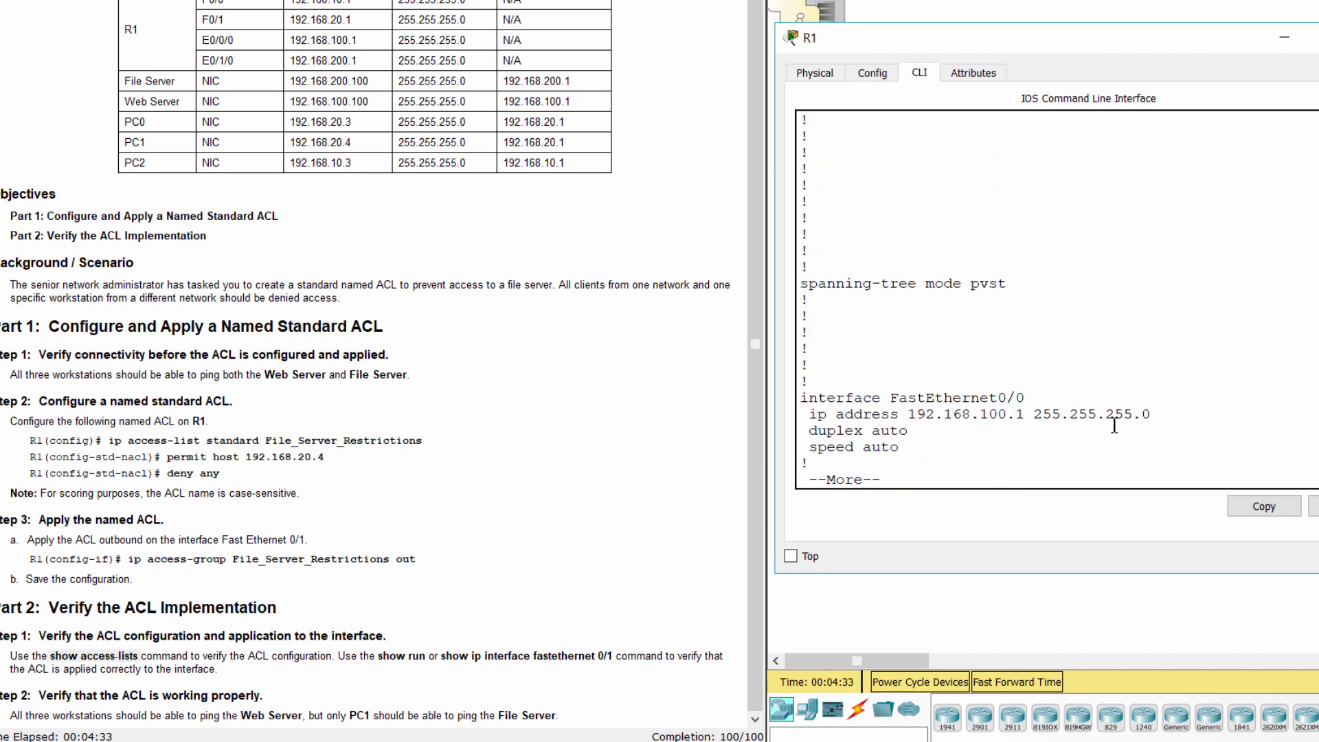
{"action": "key", "text": "space"}
{"action": "scroll", "coordinate": [1039, 355], "scroll_direction": "up", "scroll_amount": 3}
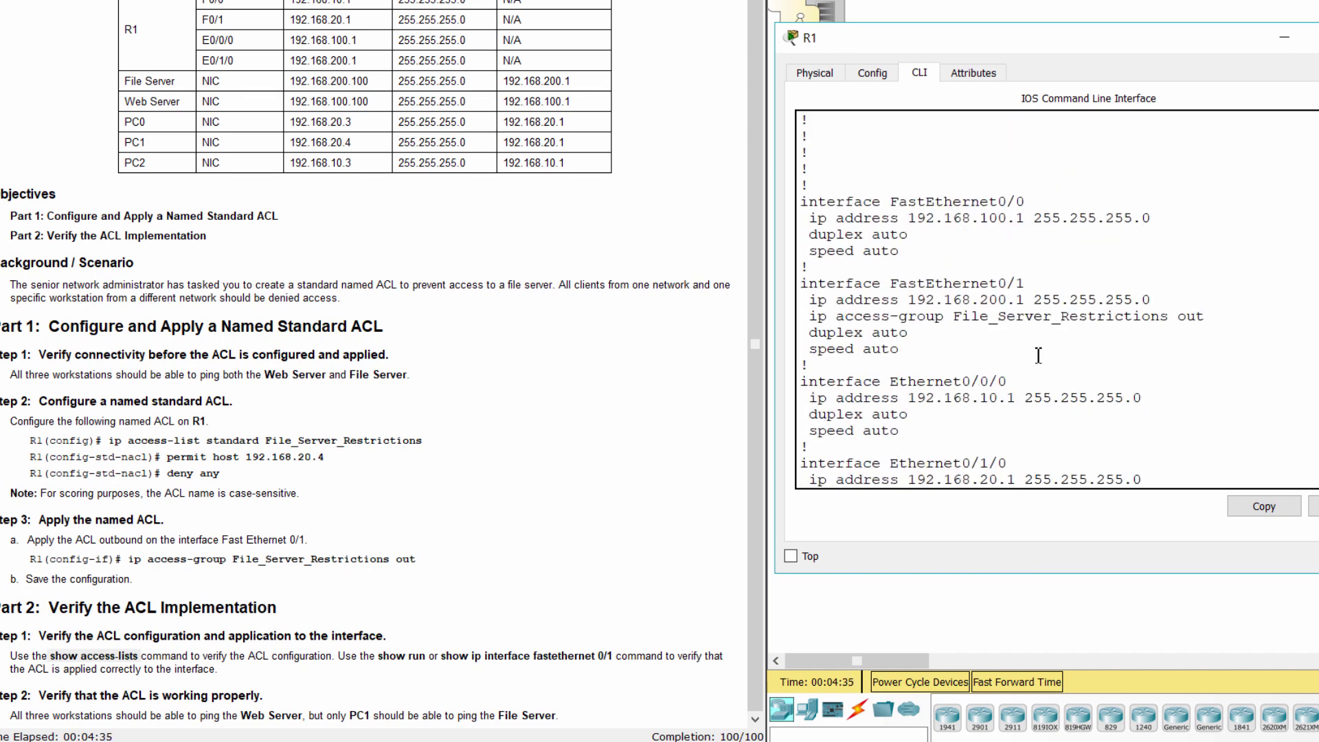
{"action": "left_click_drag", "start_coordinate": [805, 283], "coordinate": [932, 349]}
{"action": "left_click", "coordinate": [1002, 337]}
{"action": "left_click_drag", "start_coordinate": [804, 316], "coordinate": [1202, 331]}
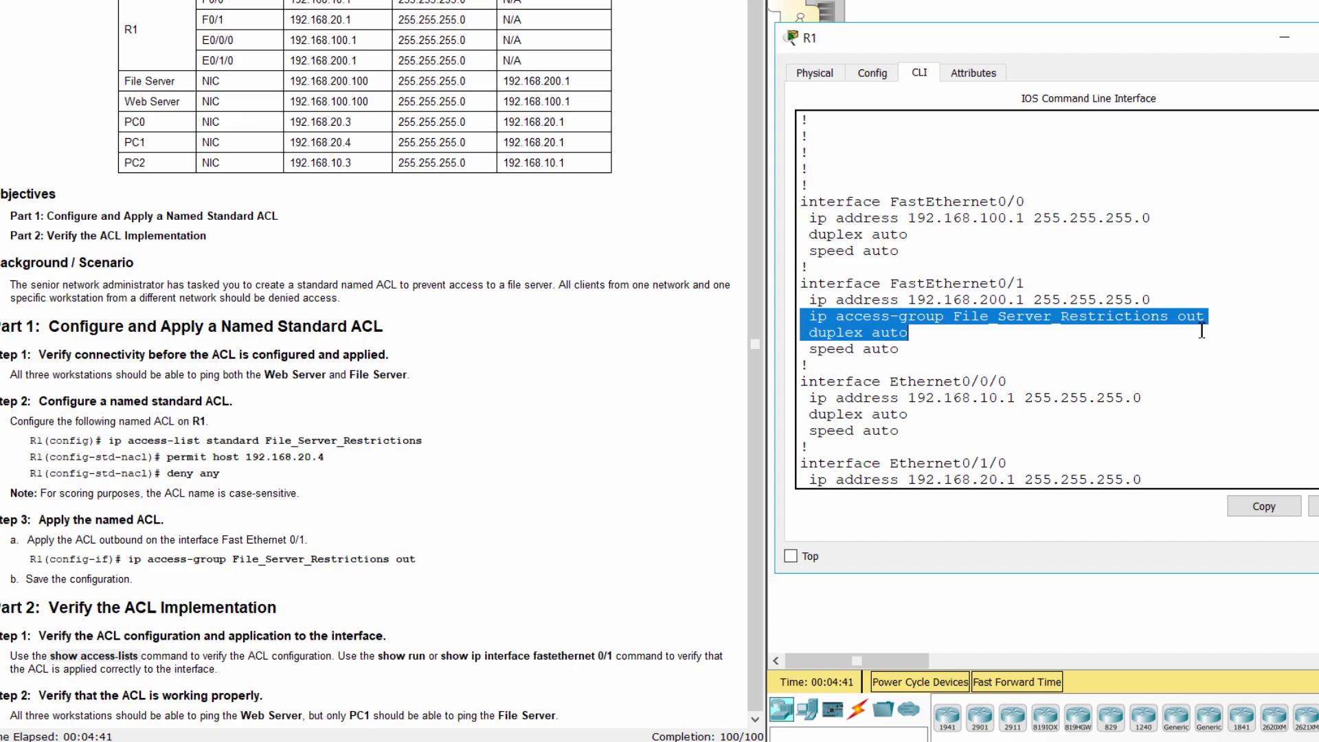
{"action": "left_click", "coordinate": [1093, 343]}
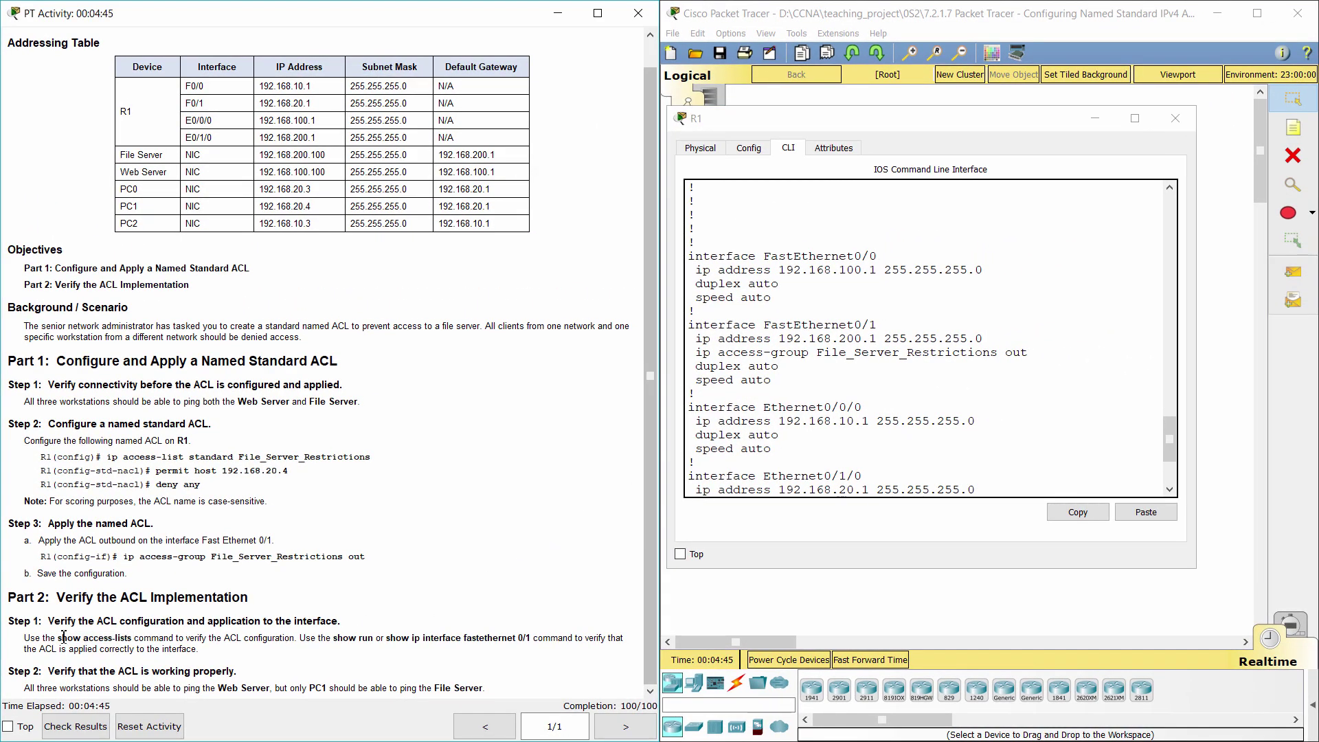
Read the lab's ACL test instruction, minimize the R1 window, and ping the Web Server at 192.168.100.100 from PC0
{"action": "left_click_drag", "start_coordinate": [8, 671], "coordinate": [267, 670]}
{"action": "left_click", "coordinate": [266, 670]}
{"action": "left_click_drag", "start_coordinate": [24, 688], "coordinate": [487, 684]}
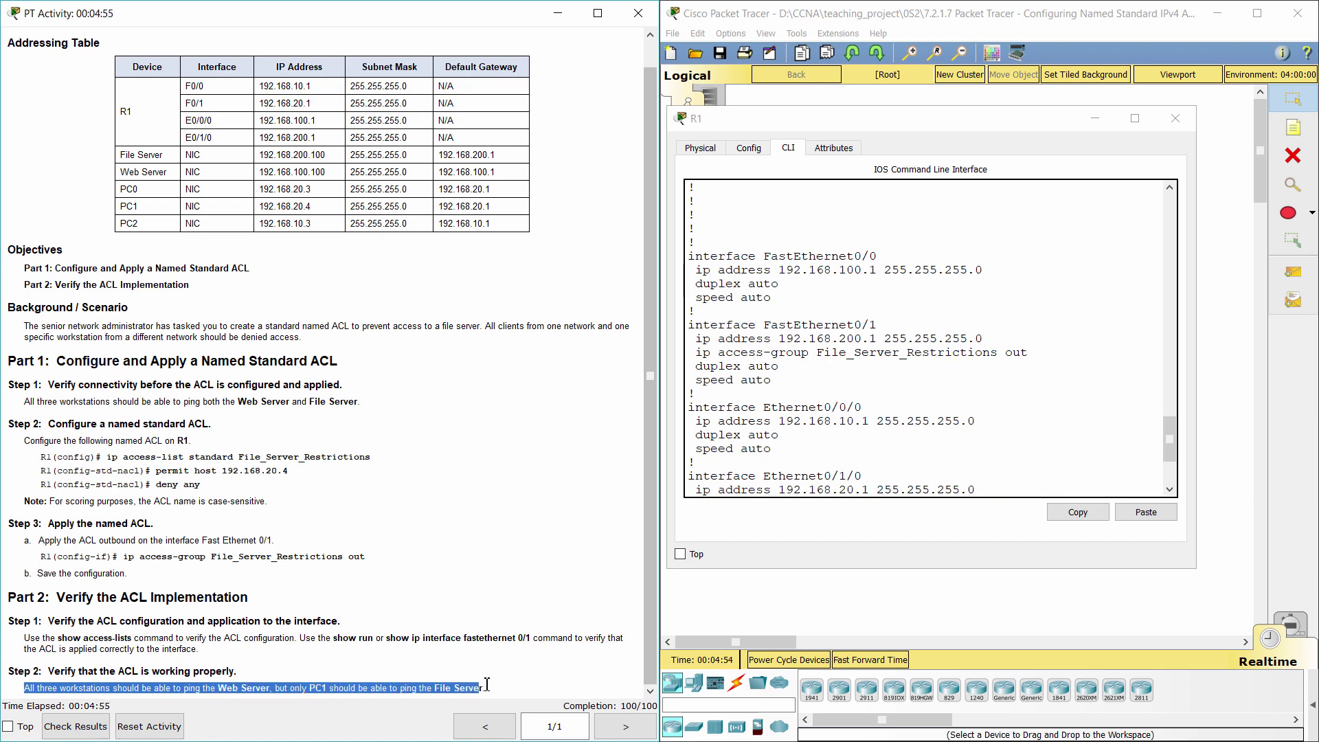
{"action": "left_click", "coordinate": [512, 689]}
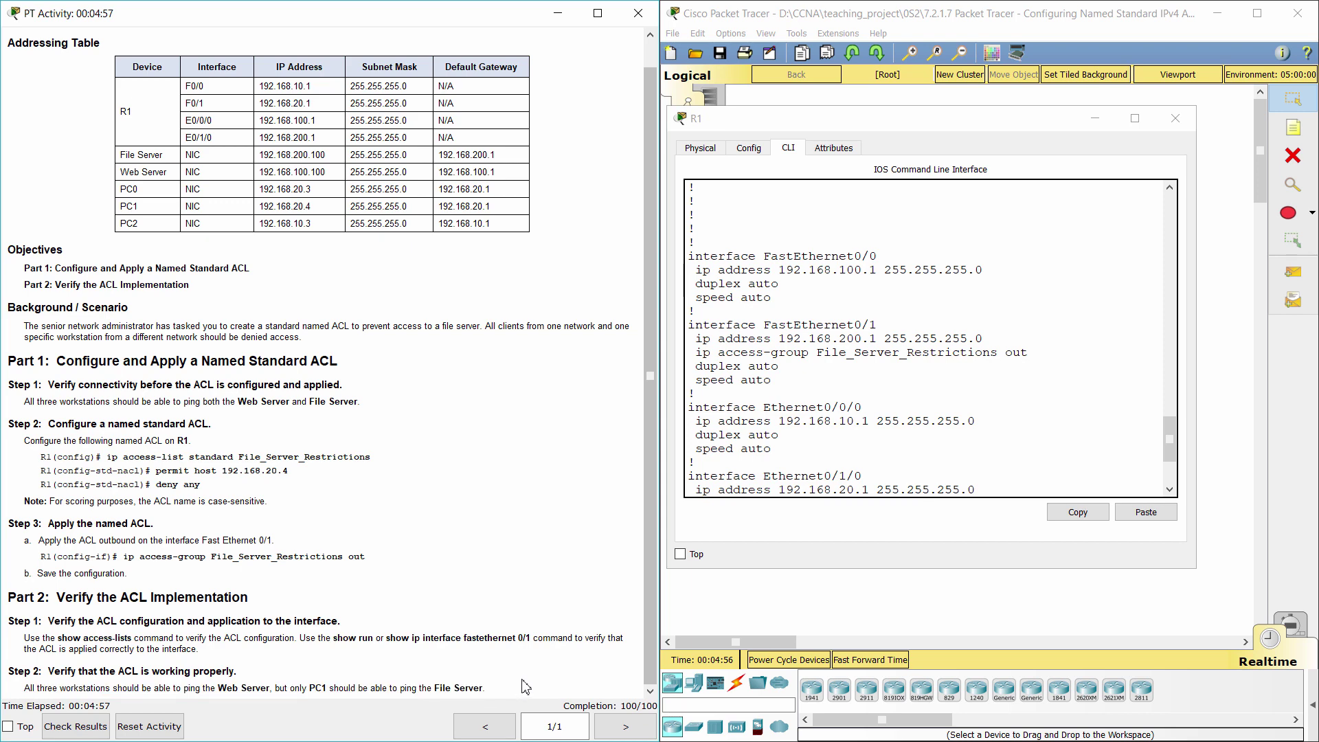
{"action": "left_click", "coordinate": [1096, 118]}
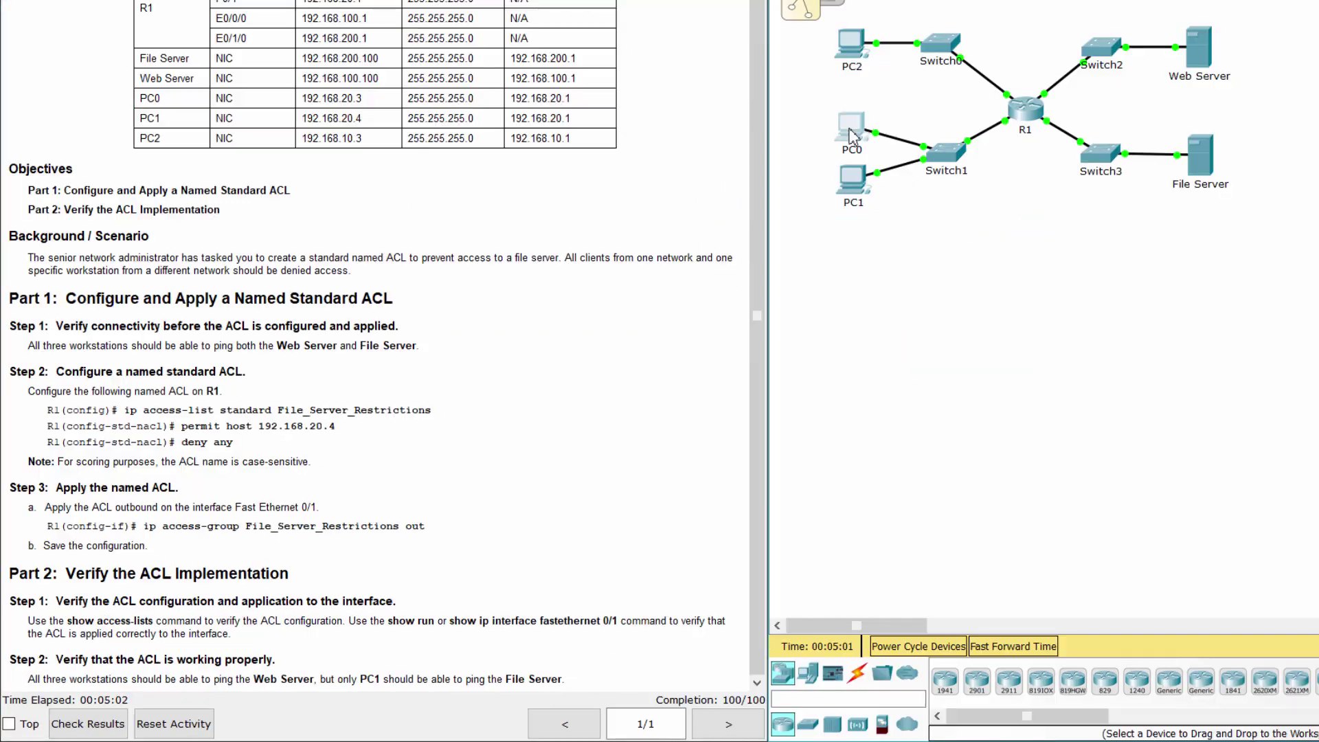
{"action": "left_click", "coordinate": [852, 133]}
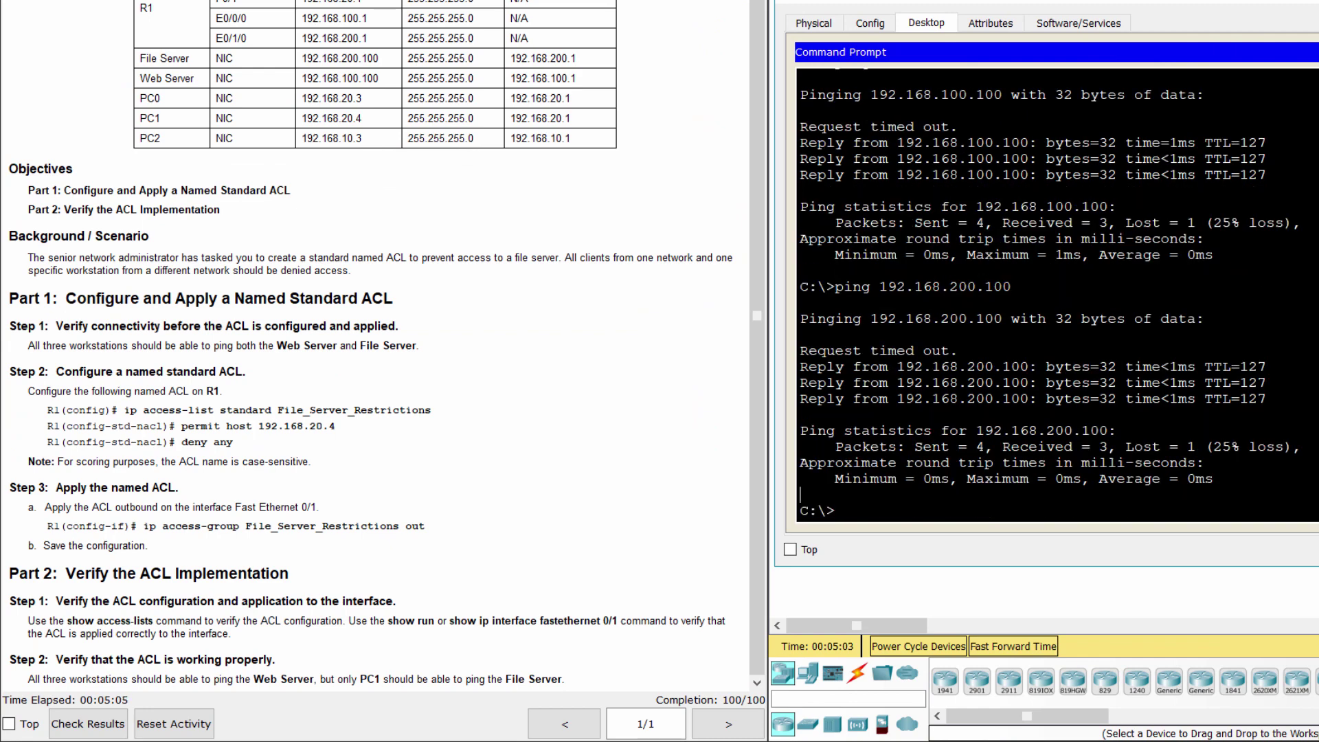
{"action": "type", "text": "ping 192.168.100.100"}
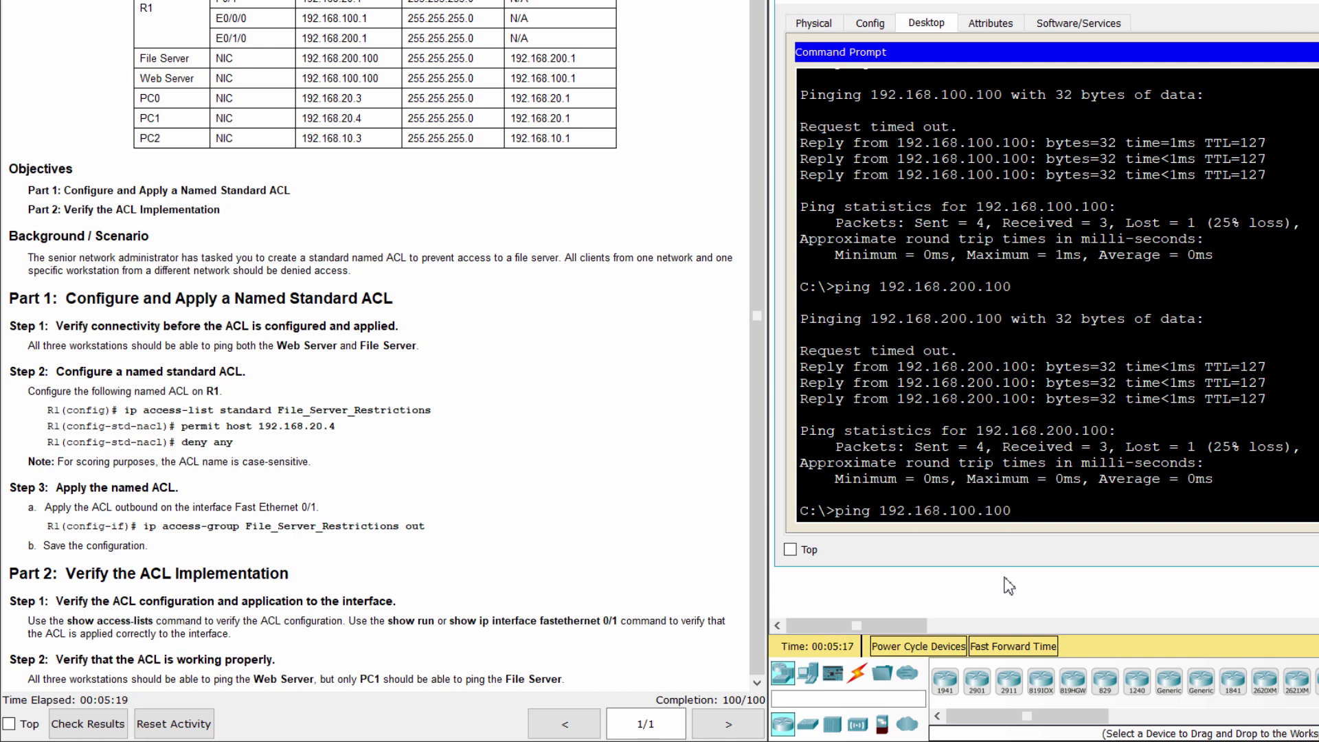
{"action": "left_click_drag", "start_coordinate": [1012, 510], "coordinate": [879, 511]}
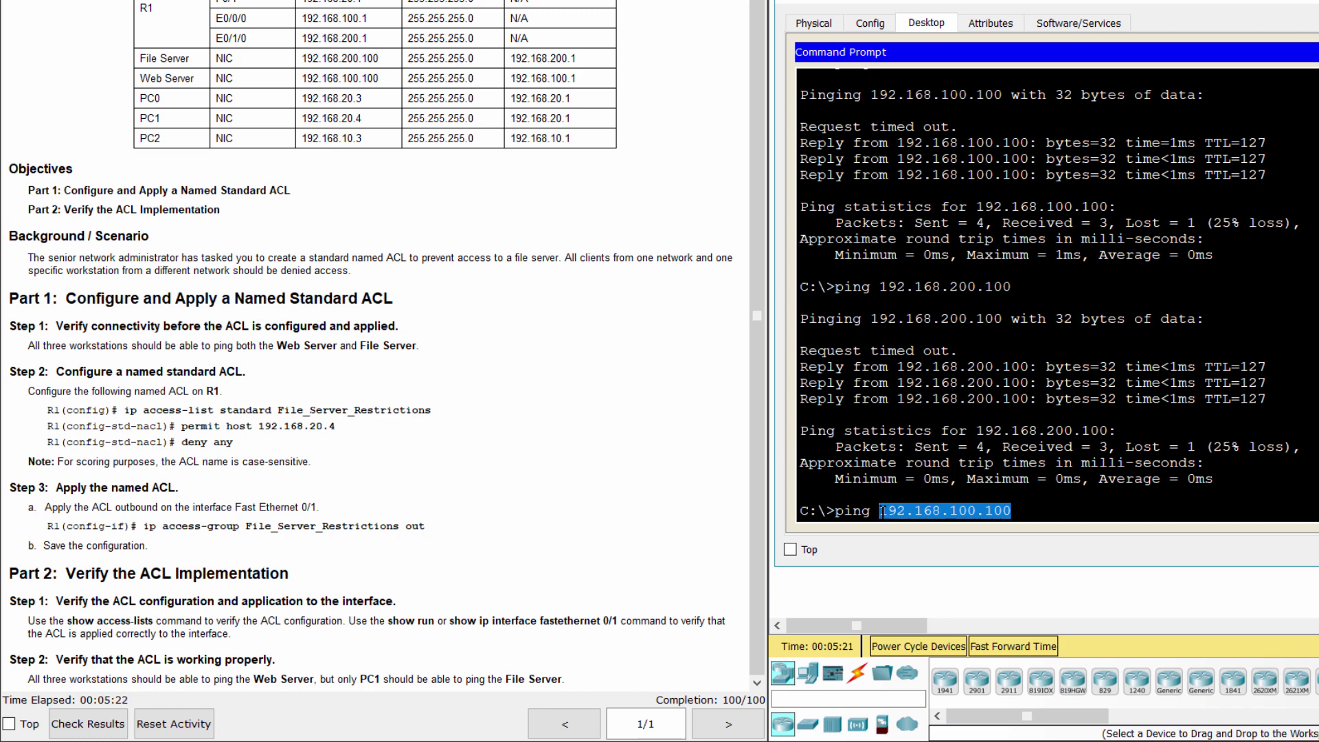
{"action": "left_click_drag", "start_coordinate": [382, 77], "coordinate": [139, 78]}
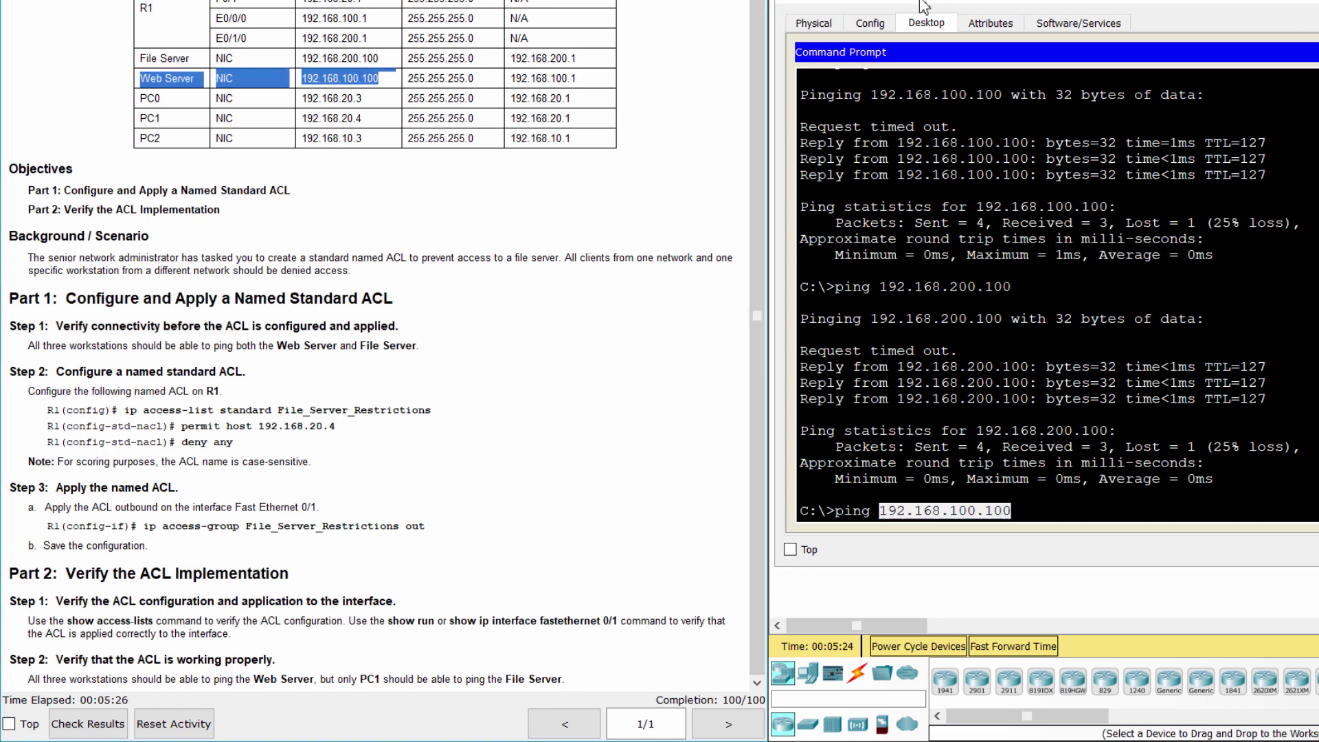
{"action": "left_click", "coordinate": [1039, 548]}
{"action": "key", "text": "Return"}
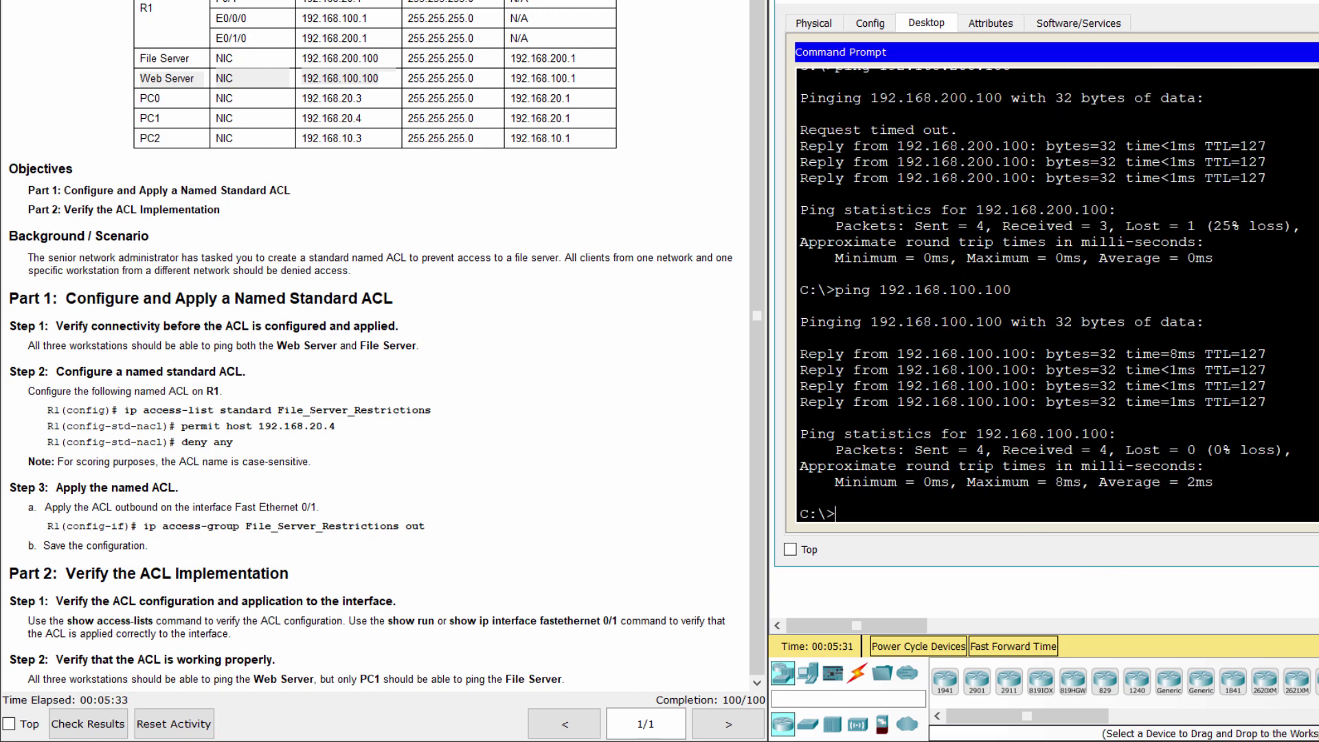
Ping the File Server at 192.168.200.100 from PC0 to test the applied ACL
{"action": "type", "text": "ping 192.168.20"}
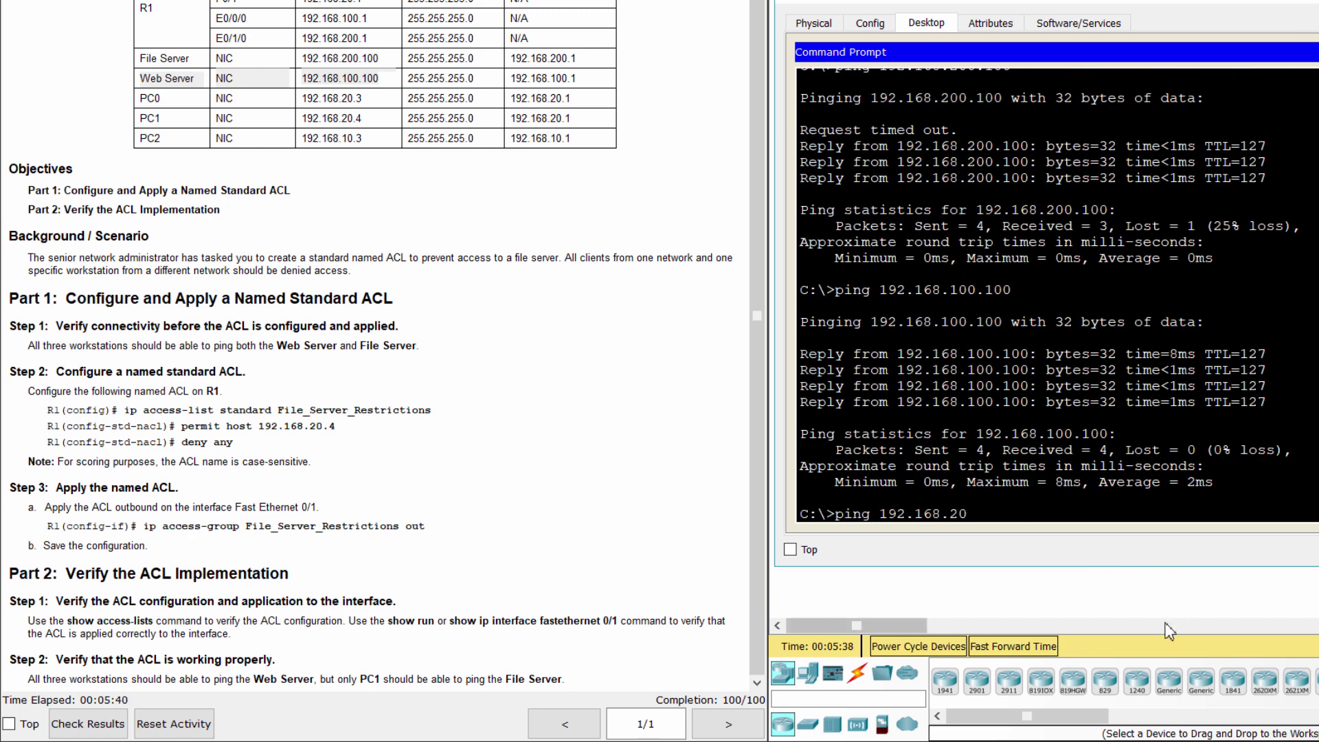
{"action": "type", "text": "0.100"}
{"action": "key", "text": "Return"}
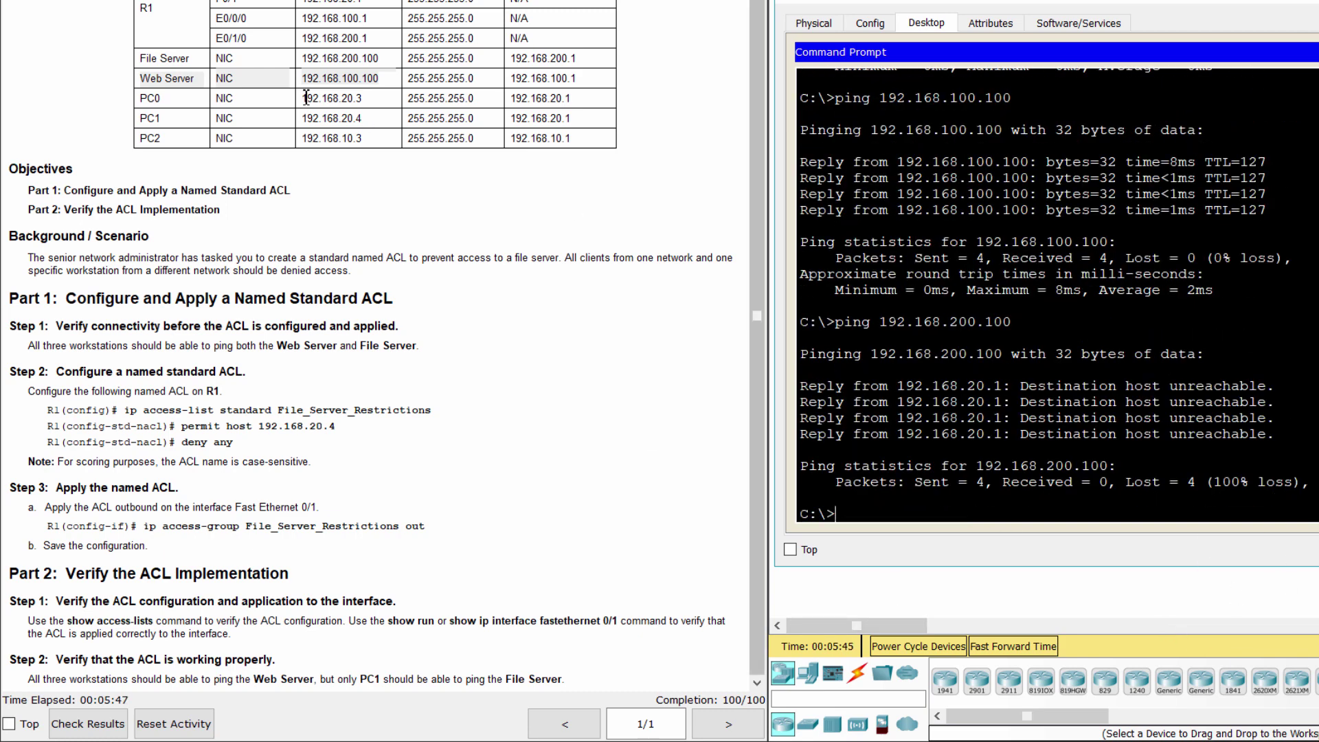
Put away the PC0 window, open PC1's Command Prompt, and ping the Web Server at 192.168.100.100
{"action": "mouse_move", "coordinate": [382, 59]}
{"action": "left_mouse_down"}
{"action": "mouse_move", "coordinate": [608, 2]}
{"action": "mouse_move", "coordinate": [382, 59]}
{"action": "mouse_move", "coordinate": [385, 3]}
{"action": "mouse_move", "coordinate": [382, 59]}
{"action": "left_mouse_up"}
{"action": "left_click", "coordinate": [917, 247]}
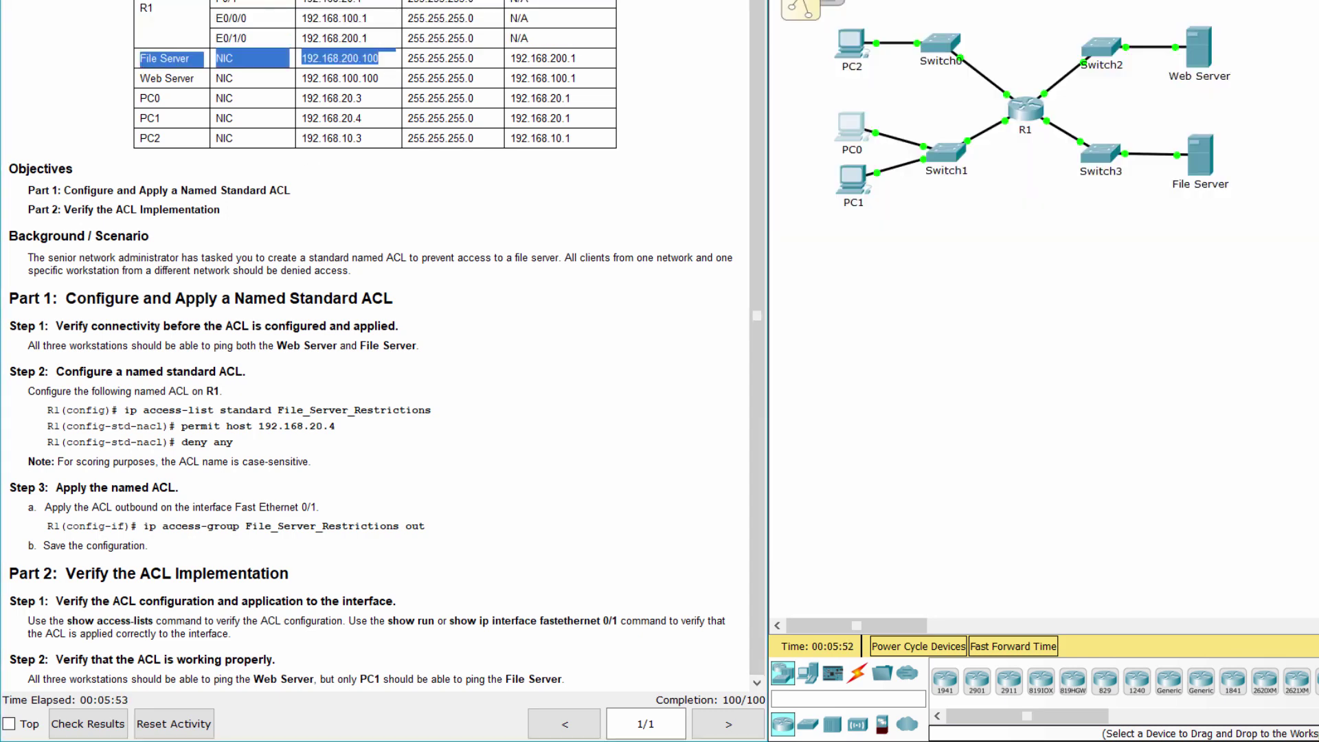
{"action": "left_click", "coordinate": [854, 193]}
{"action": "left_click_drag", "start_coordinate": [718, 47], "coordinate": [1046, 0]}
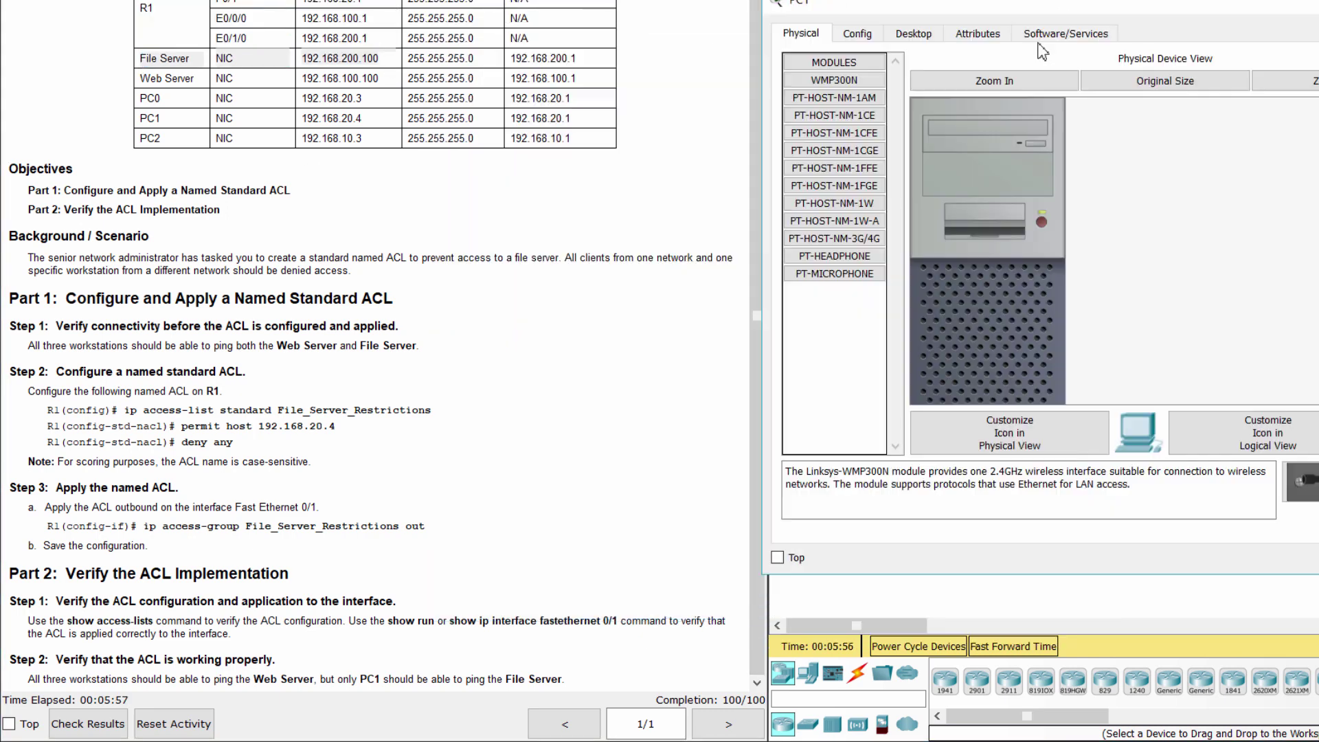
{"action": "left_click", "coordinate": [914, 33]}
{"action": "left_click", "coordinate": [1231, 110]}
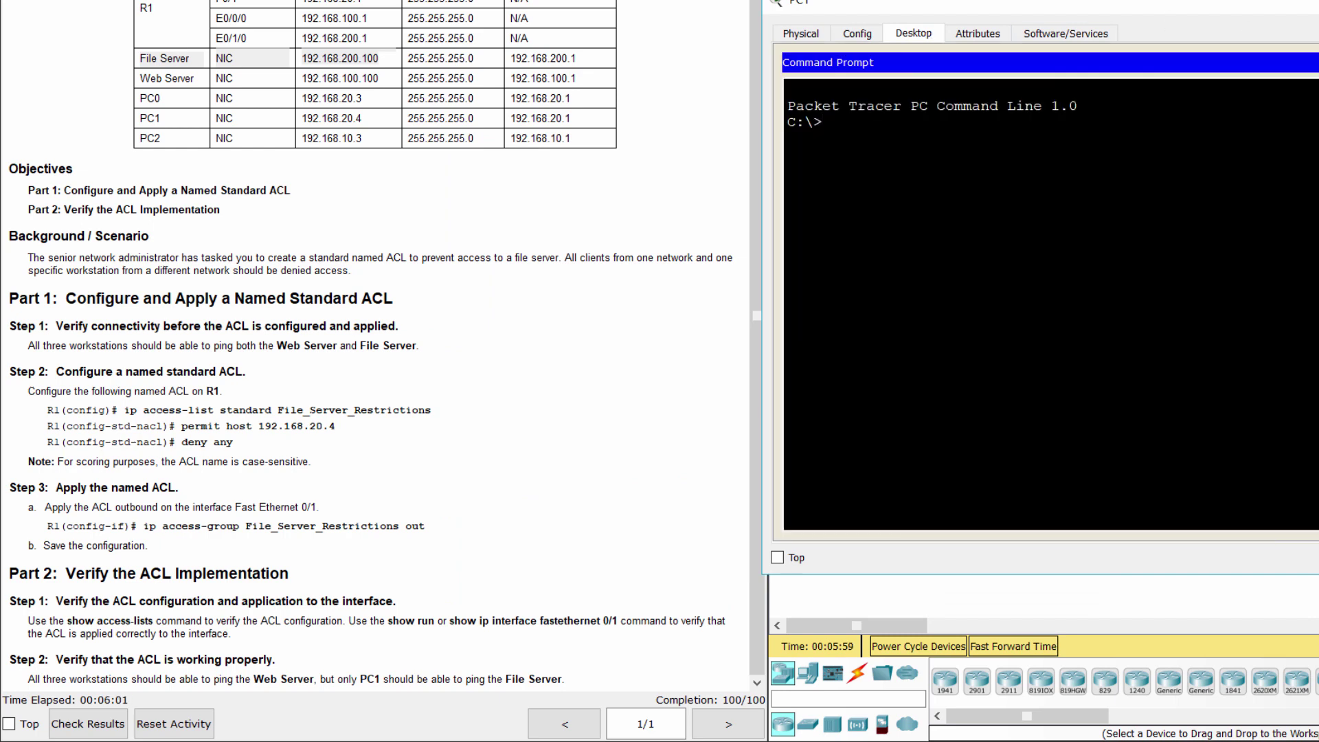
{"action": "type", "text": "ping 192.168.100.100"}
{"action": "key", "text": "Return"}
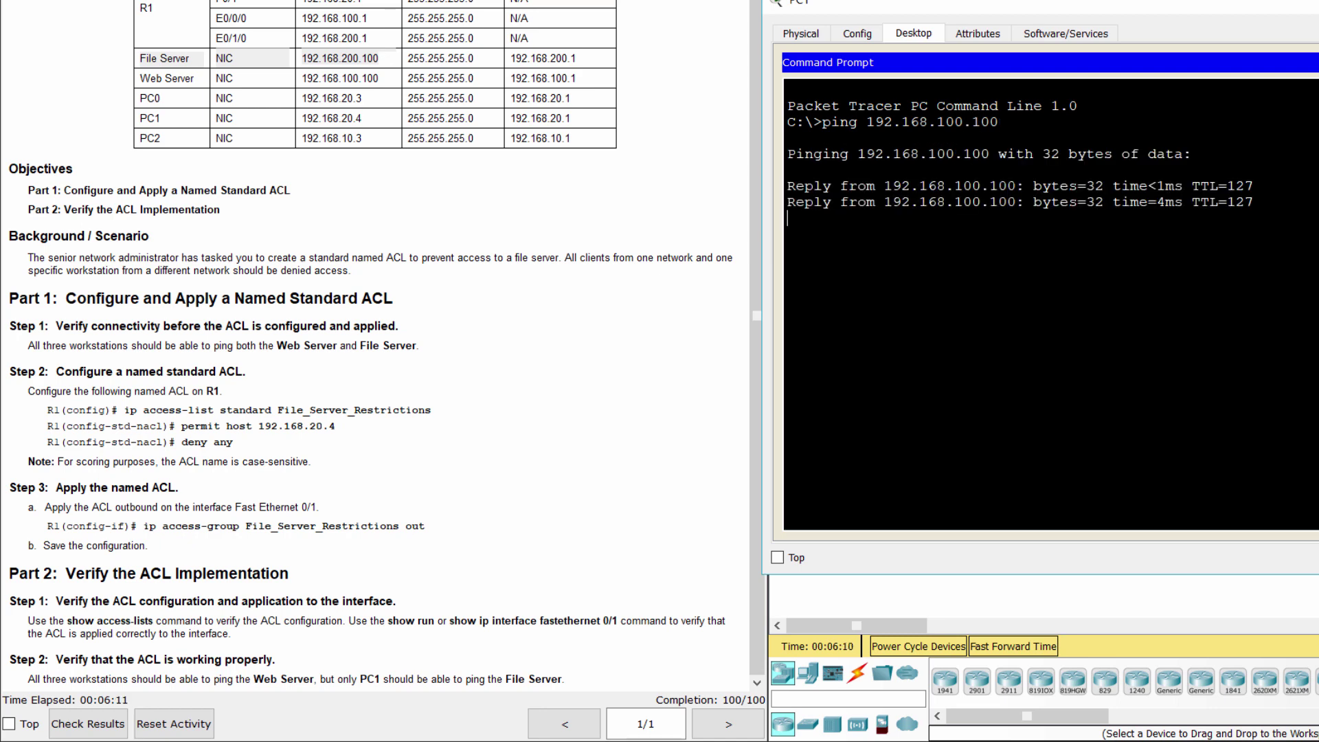
Ping the File Server at 192.168.200.100 from PC1 to test the ACL's permit entry
{"action": "type", "text": "ping 192"}
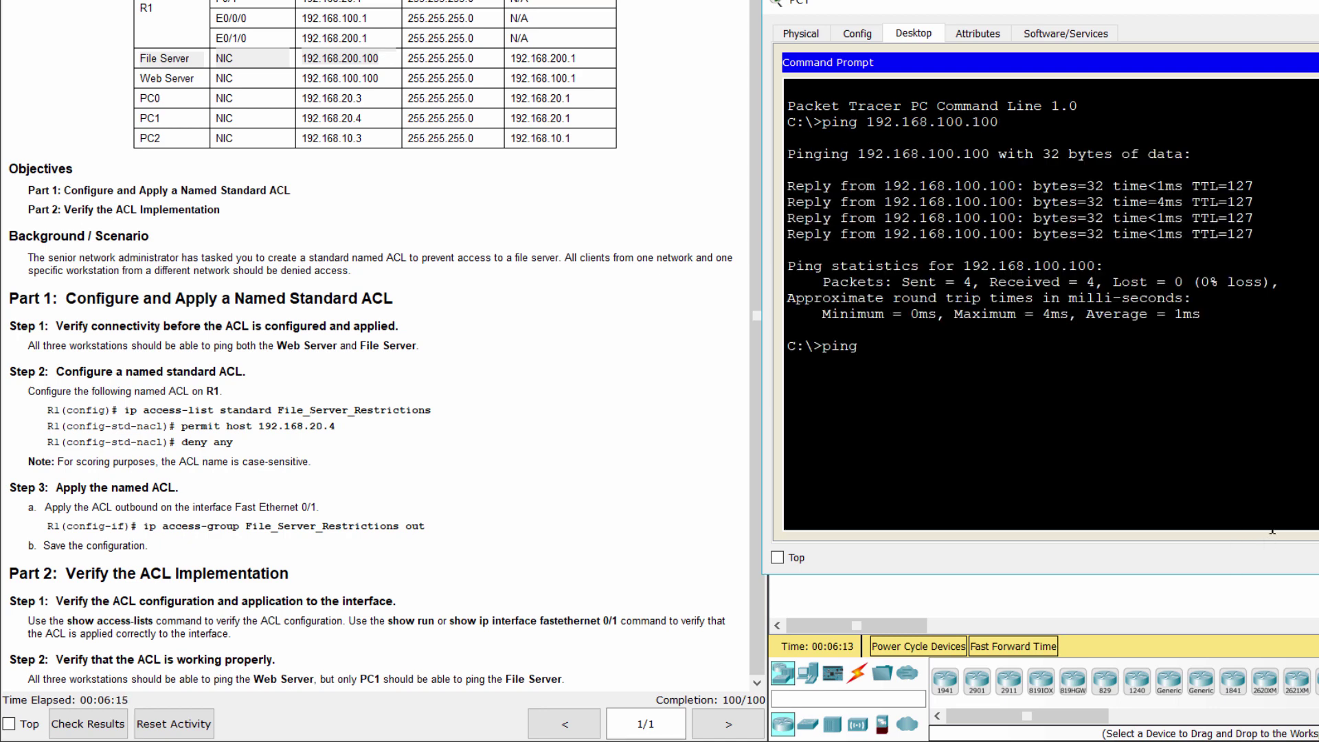
{"action": "type", "text": ".168.200.100"}
{"action": "key", "text": "Return"}
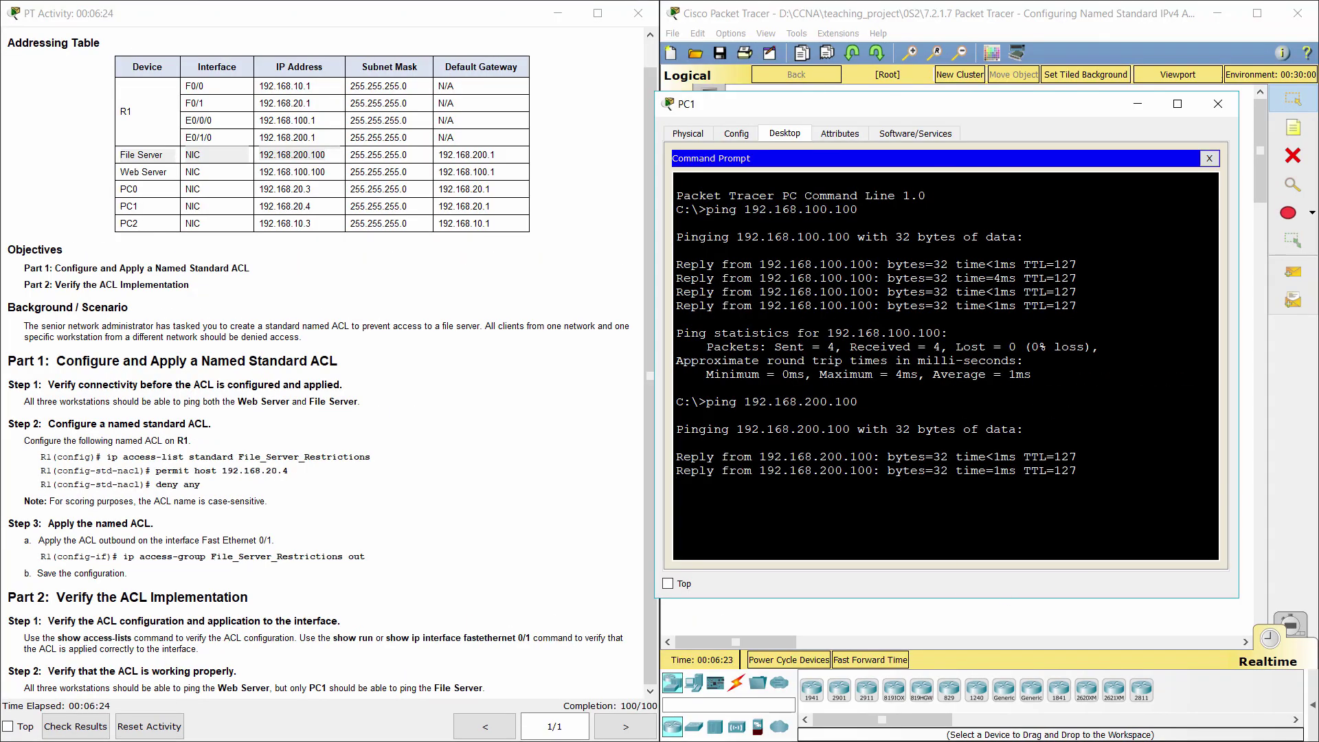